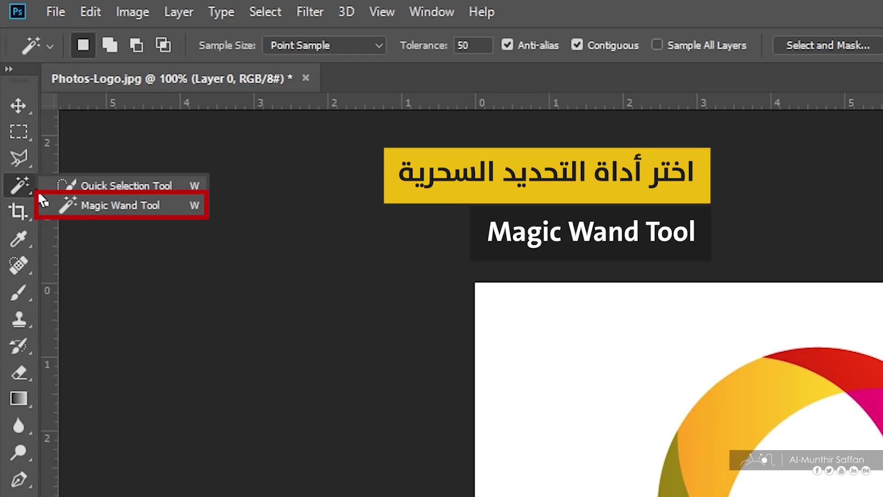
Delete the white background around the PHOTOS logo, inside its ring and inside the letters using the Magic Wand tool.
{"action": "left_click", "coordinate": [145, 208]}
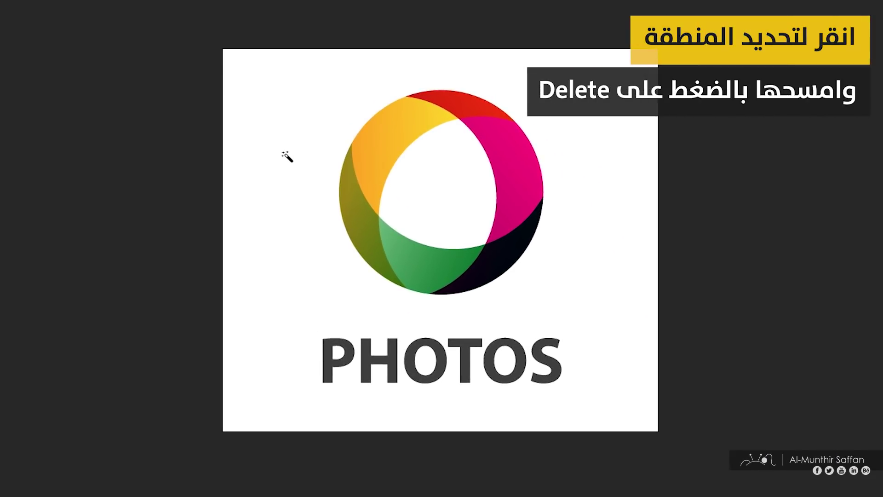
{"action": "left_click", "coordinate": [286, 157]}
{"action": "key", "text": "Delete"}
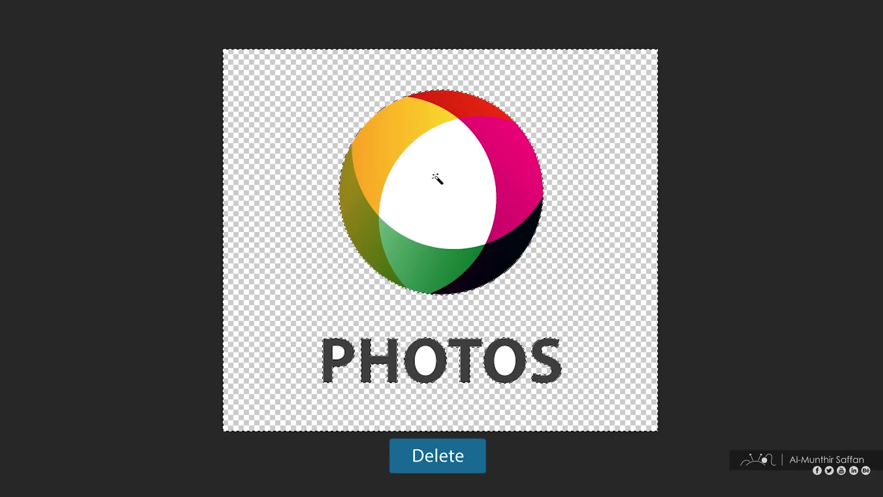
{"action": "key", "text": "Delete"}
{"action": "left_click", "coordinate": [338, 352]}
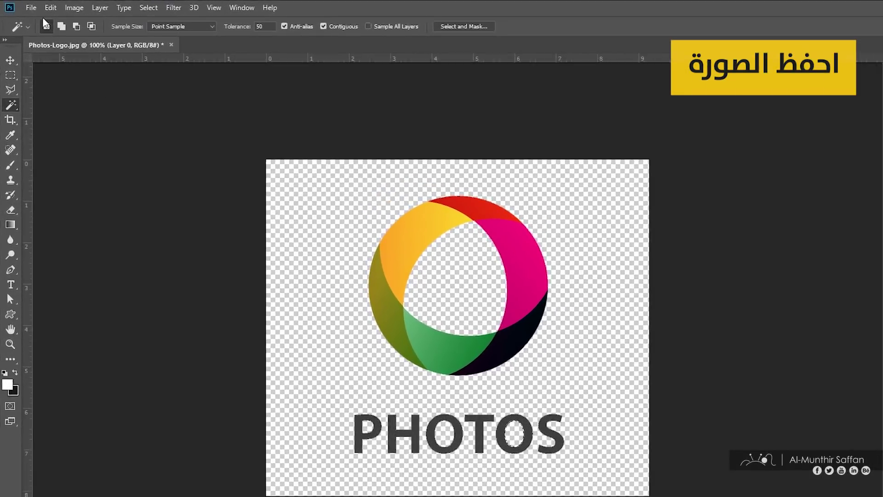
Save the cut-out logo to the Desktop as a PNG named شعار مفرغ, with the large file size option.
{"action": "left_click", "coordinate": [25, 6]}
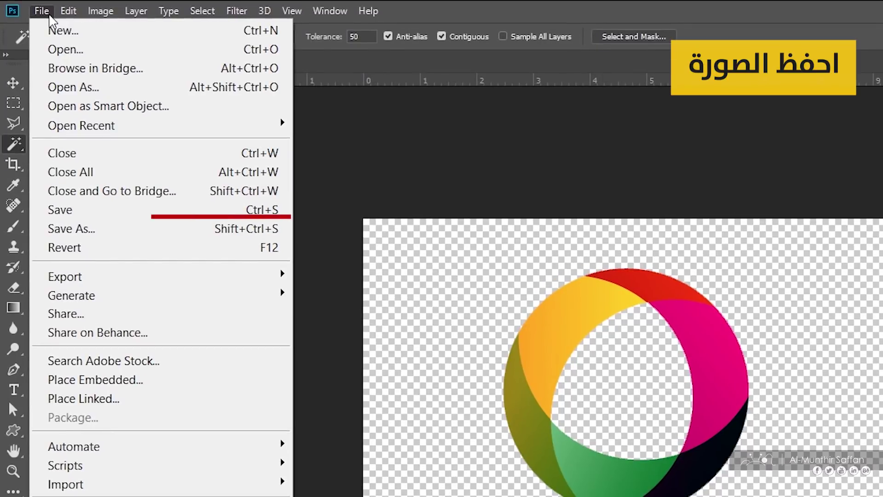
{"action": "left_click", "coordinate": [118, 229]}
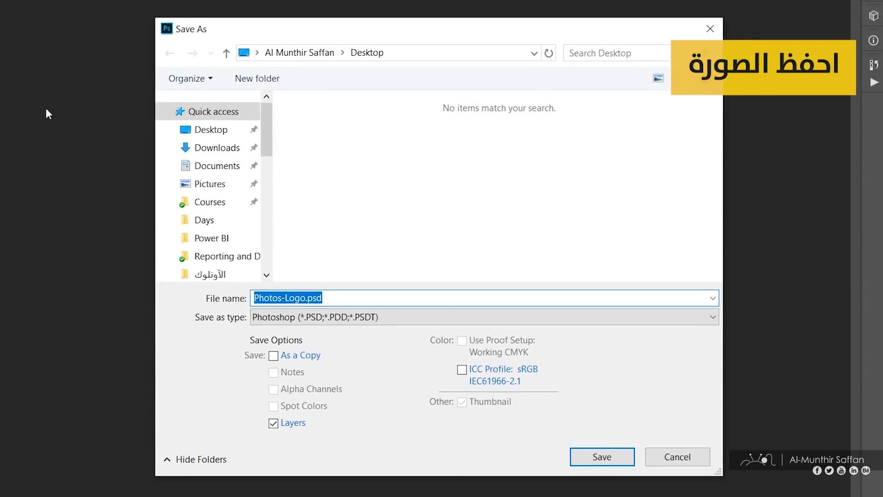
{"action": "left_click", "coordinate": [456, 316]}
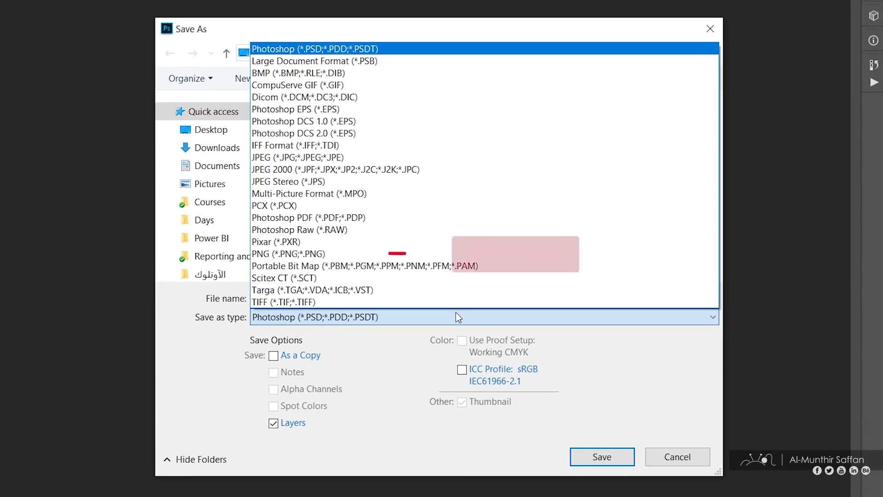
{"action": "left_click", "coordinate": [373, 254]}
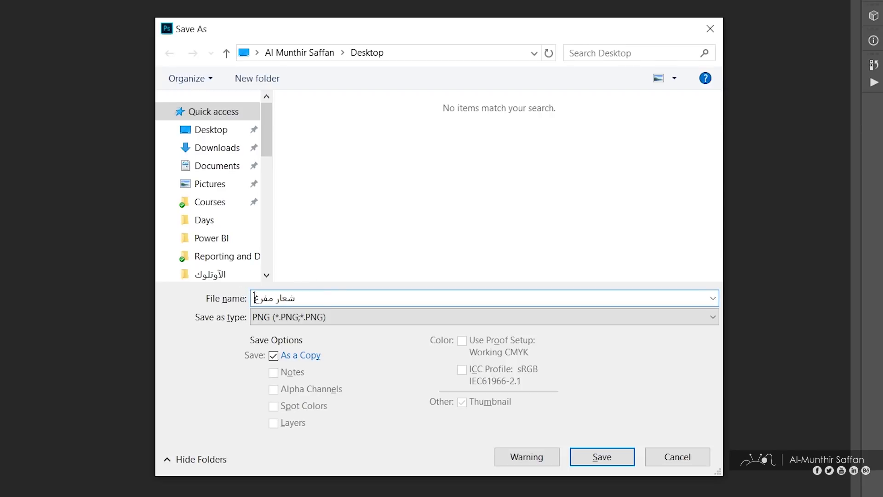
{"action": "left_click", "coordinate": [610, 460]}
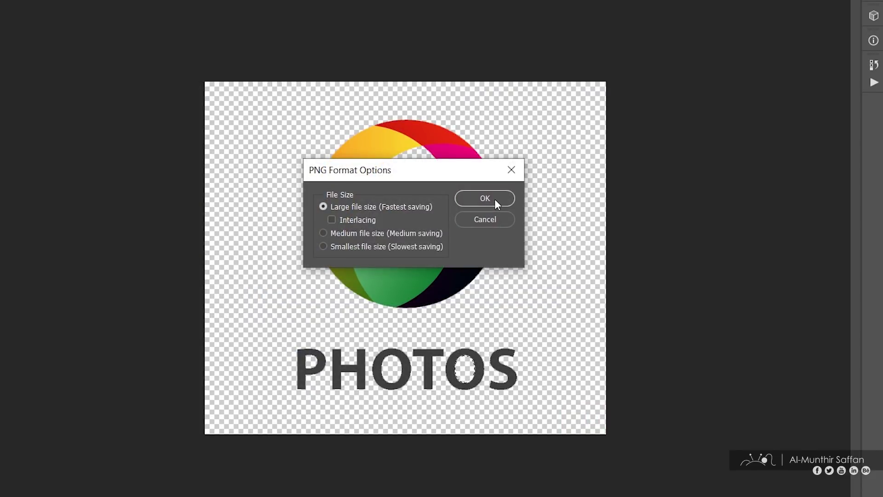
{"action": "left_click", "coordinate": [492, 197]}
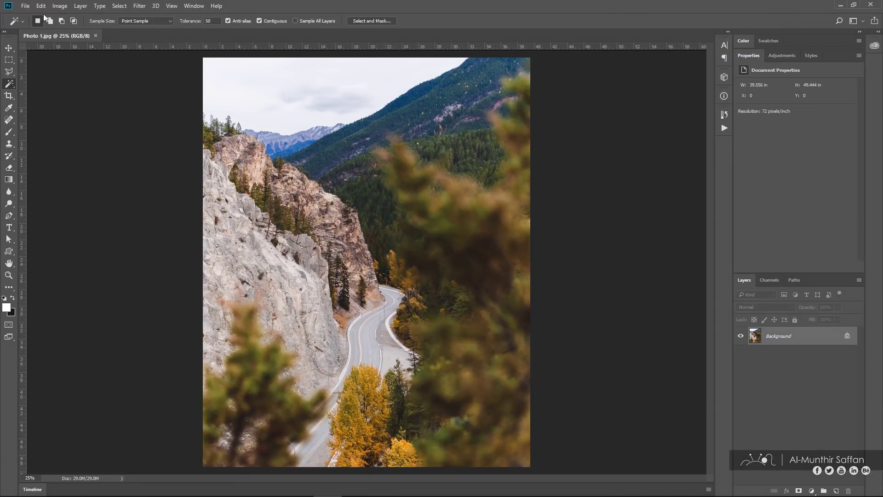
Place the transparent logo file شعار مفرغ.png as an embedded object in Photo 1.jpg.
{"action": "left_click", "coordinate": [26, 6]}
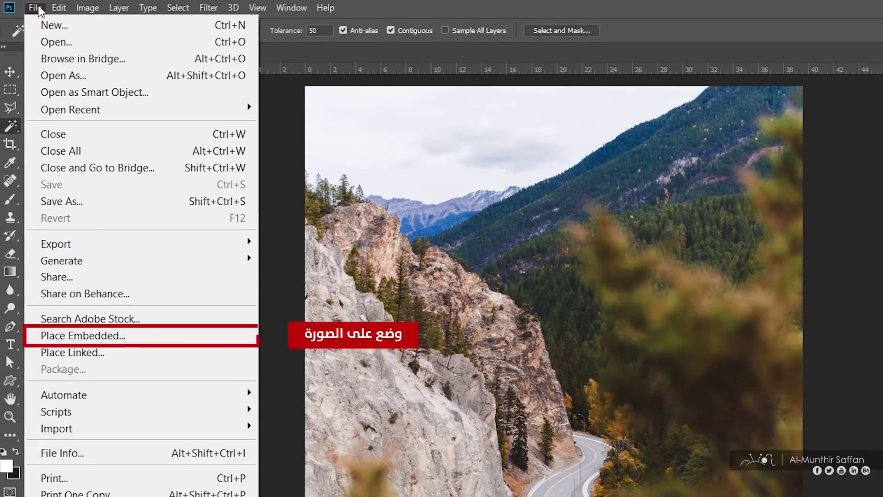
{"action": "left_click", "coordinate": [137, 335]}
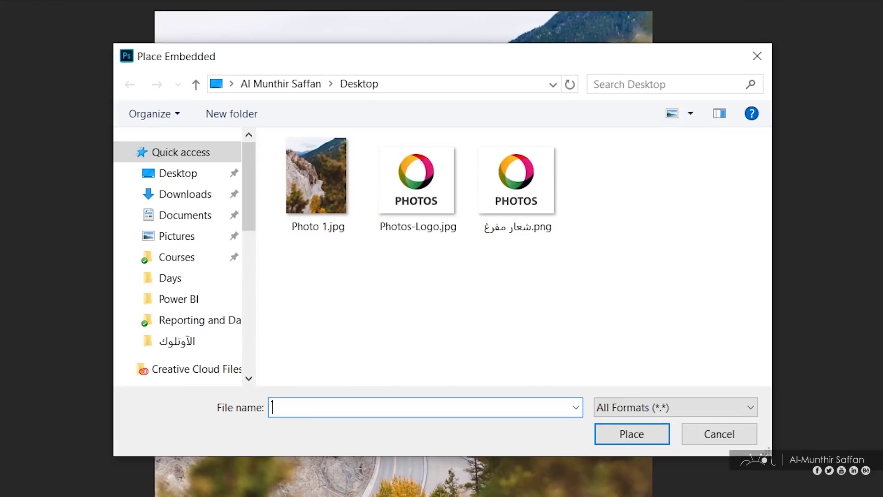
{"action": "left_click", "coordinate": [667, 257]}
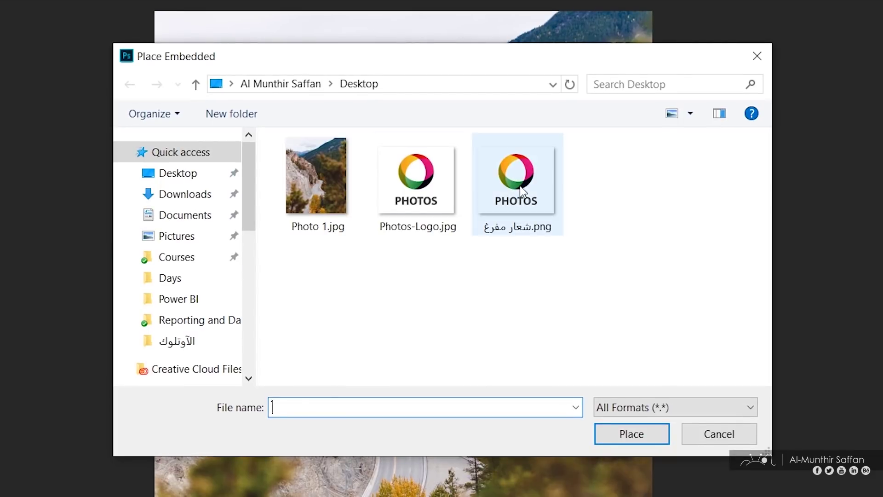
{"action": "left_click", "coordinate": [632, 434]}
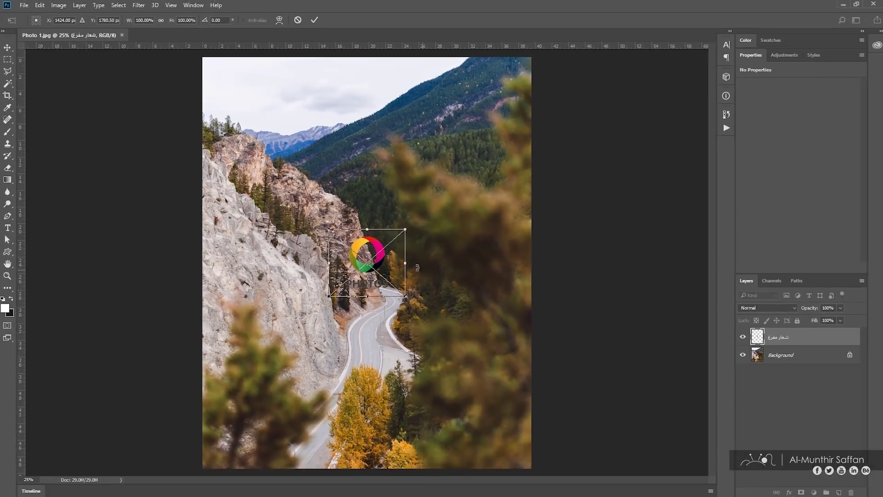
Move the logo to the photo's upper-left sky area, scale it to about 75% and commit the placement.
{"action": "left_click_drag", "start_coordinate": [367, 262], "coordinate": [248, 100]}
{"action": "left_click_drag", "start_coordinate": [285, 135], "coordinate": [267, 118]}
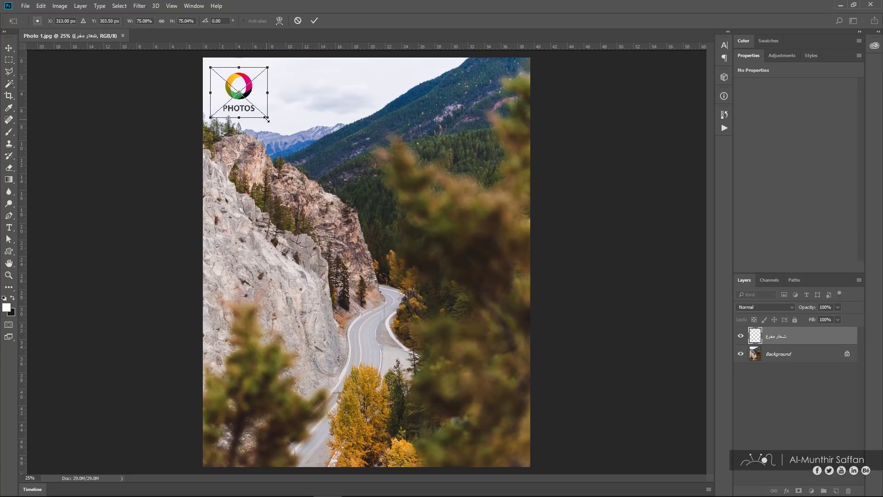
{"action": "left_click", "coordinate": [314, 21]}
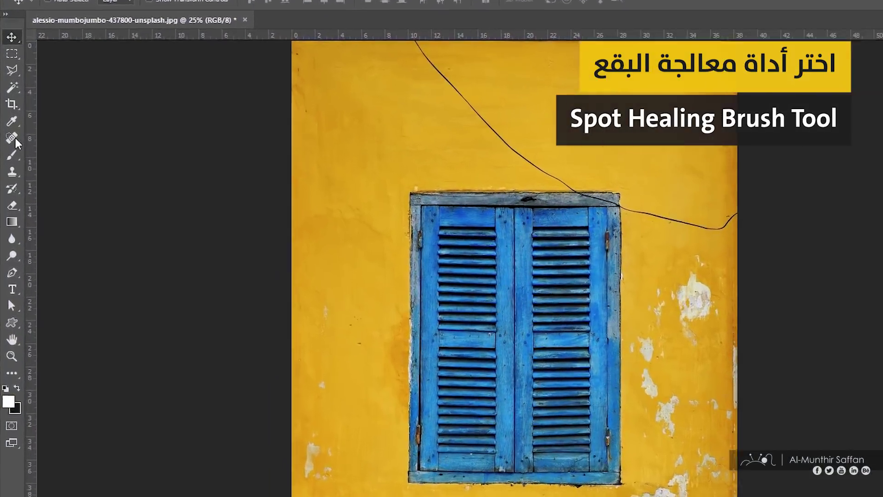
Remove the blue shuttered window from the yellow wall with the Spot Healing Brush at a size of 438 px.
{"action": "left_click", "coordinate": [7, 120]}
{"action": "right_click", "coordinate": [14, 175]}
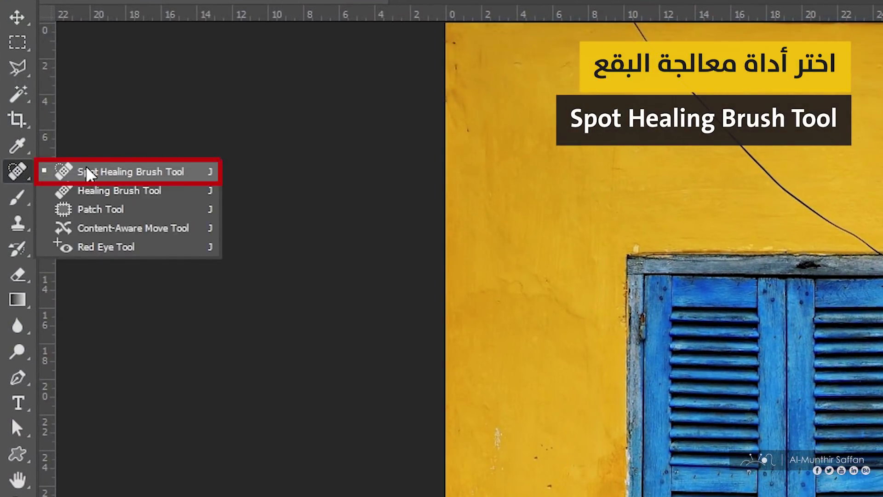
{"action": "left_click", "coordinate": [188, 179]}
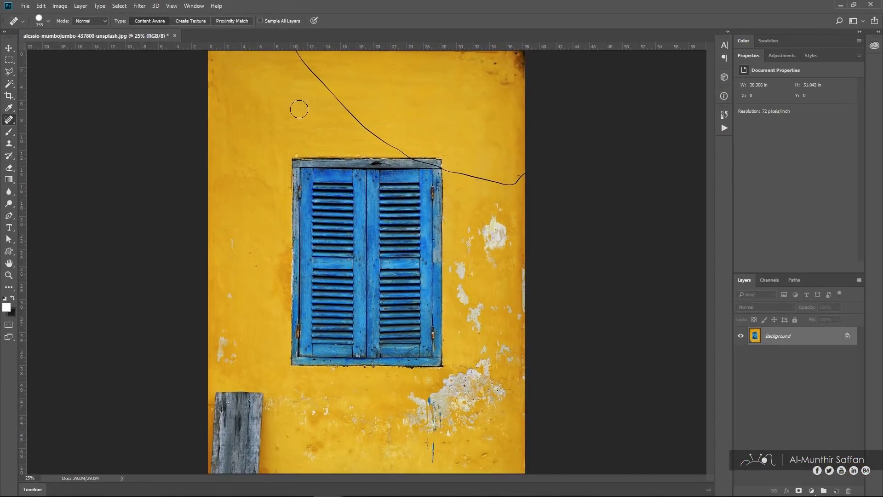
{"action": "right_click", "coordinate": [296, 110]}
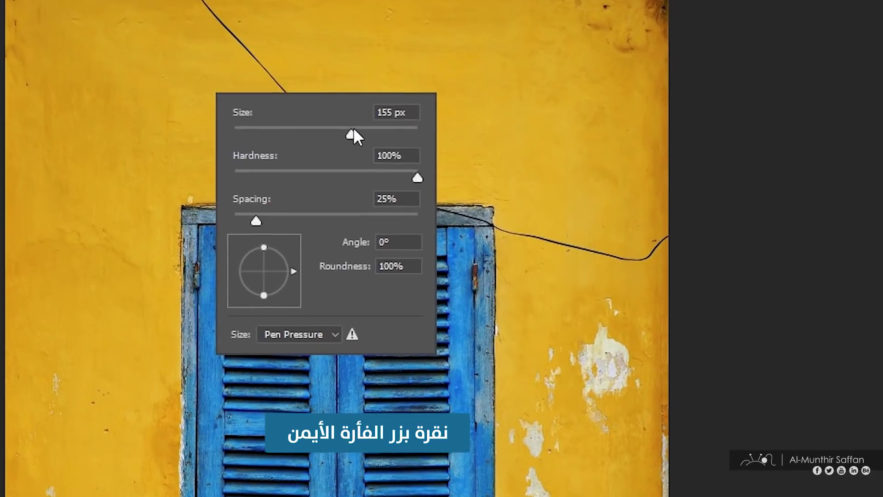
{"action": "left_click_drag", "start_coordinate": [351, 133], "coordinate": [371, 134]}
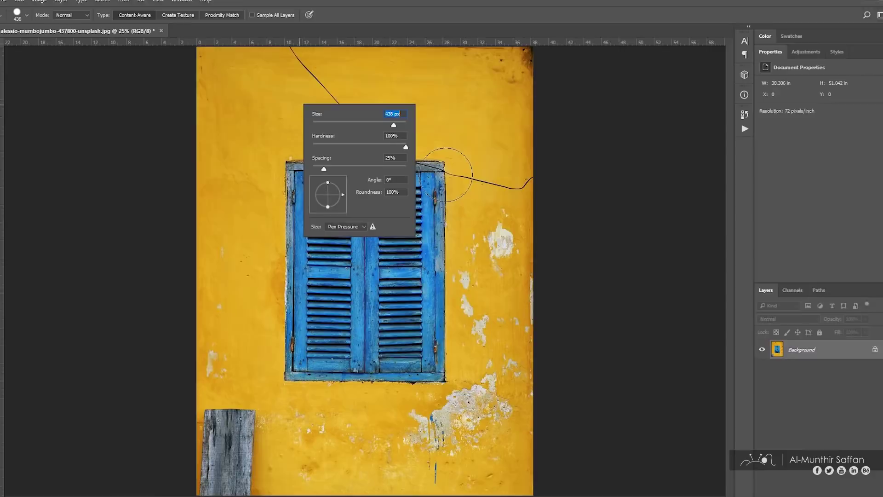
{"action": "mouse_move", "coordinate": [446, 172]}
{"action": "left_mouse_down"}
{"action": "mouse_move", "coordinate": [298, 170]}
{"action": "mouse_move", "coordinate": [302, 328]}
{"action": "left_mouse_up"}
{"action": "mouse_move", "coordinate": [357, 357]}
{"action": "left_mouse_down"}
{"action": "mouse_move", "coordinate": [434, 313]}
{"action": "mouse_move", "coordinate": [431, 192]}
{"action": "mouse_move", "coordinate": [343, 271]}
{"action": "left_mouse_up"}
{"action": "mouse_move", "coordinate": [398, 322]}
{"action": "left_mouse_down"}
{"action": "mouse_move", "coordinate": [396, 245]}
{"action": "mouse_move", "coordinate": [377, 240]}
{"action": "left_mouse_up"}
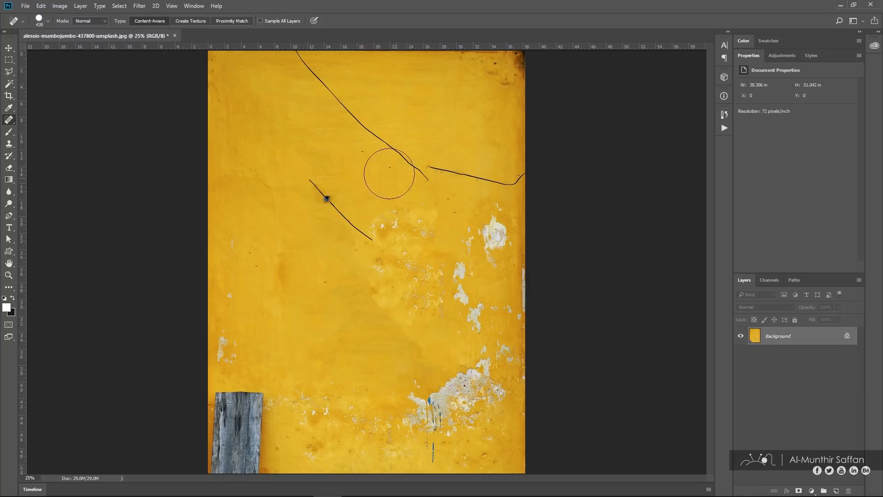
Reduce the healing brush to 130 px and paint out the black cable pieces left on the yellow wall.
{"action": "right_click", "coordinate": [306, 129]}
{"action": "left_click", "coordinate": [377, 146]}
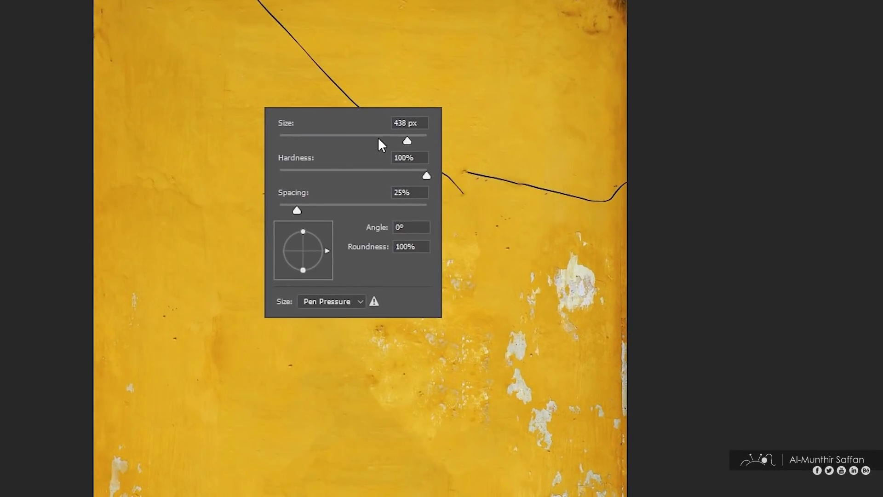
{"action": "left_click_drag", "start_coordinate": [378, 138], "coordinate": [363, 138]}
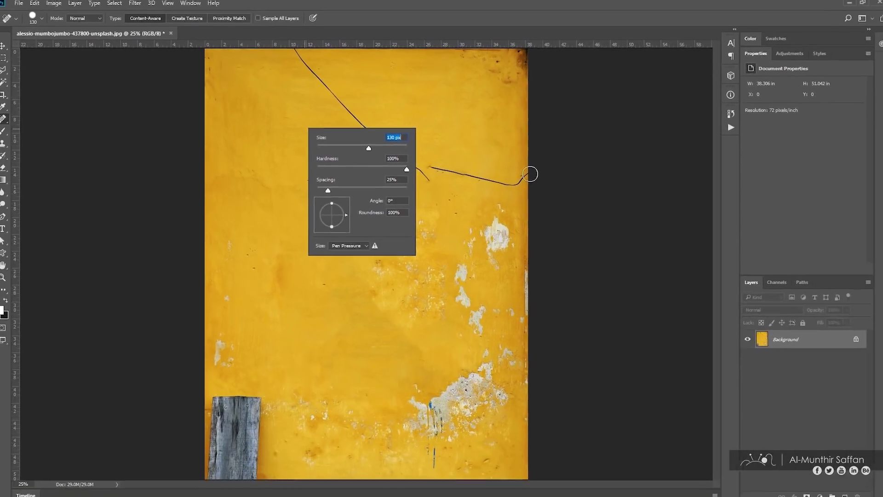
{"action": "left_click_drag", "start_coordinate": [622, 182], "coordinate": [568, 199]}
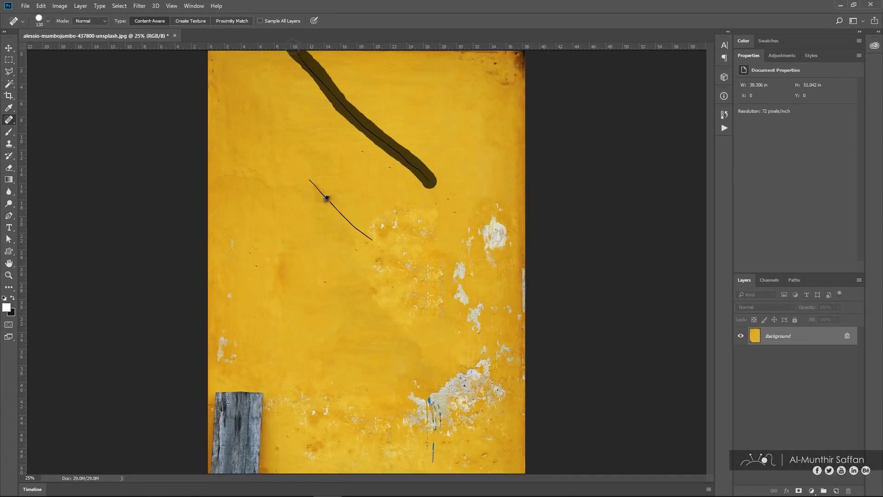
{"action": "left_click_drag", "start_coordinate": [372, 239], "coordinate": [344, 212]}
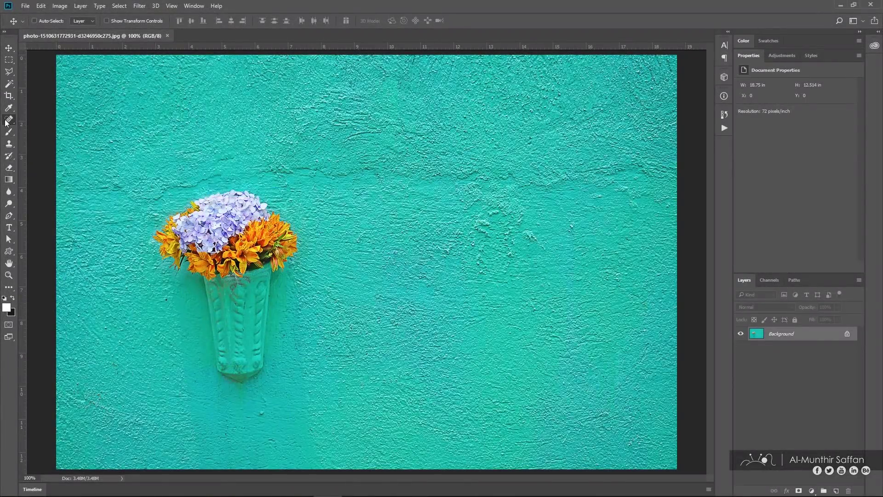
Paint over the whole flower vase on the turquoise wall with the Spot Healing Brush to remove it.
{"action": "left_click", "coordinate": [6, 121]}
{"action": "mouse_move", "coordinate": [198, 220]}
{"action": "left_mouse_down"}
{"action": "mouse_move", "coordinate": [177, 229]}
{"action": "mouse_move", "coordinate": [222, 312]}
{"action": "mouse_move", "coordinate": [255, 347]}
{"action": "mouse_move", "coordinate": [210, 213]}
{"action": "left_mouse_up"}
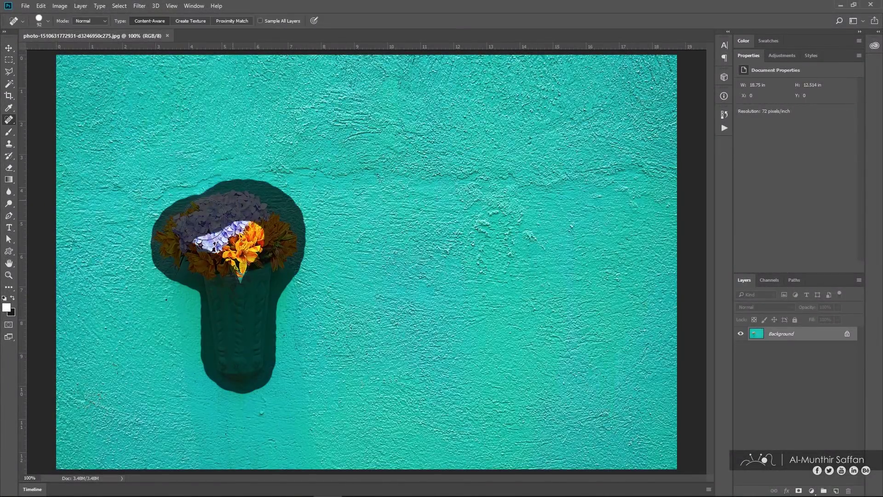
{"action": "mouse_move", "coordinate": [289, 282]}
{"action": "left_mouse_down"}
{"action": "mouse_move", "coordinate": [213, 371]}
{"action": "mouse_move", "coordinate": [162, 252]}
{"action": "left_mouse_up"}
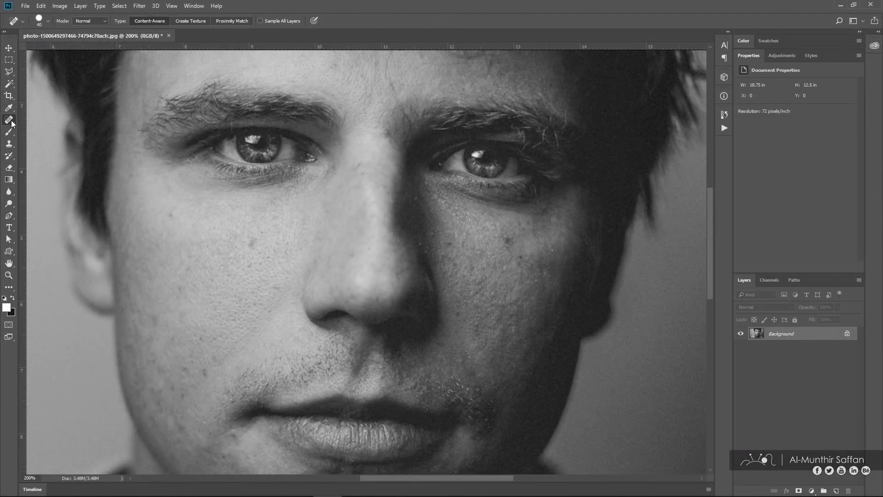
Set the healing brush to 20 px and retouch the dark spot on the portrait's cheek below the right-hand eye.
{"action": "right_click", "coordinate": [191, 203]}
{"action": "left_click_drag", "start_coordinate": [216, 227], "coordinate": [214, 228]}
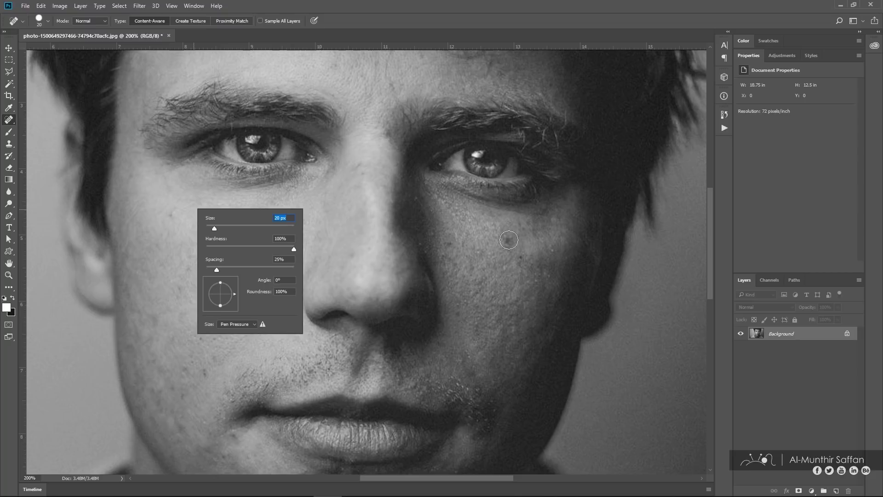
{"action": "left_click_drag", "start_coordinate": [506, 239], "coordinate": [509, 246]}
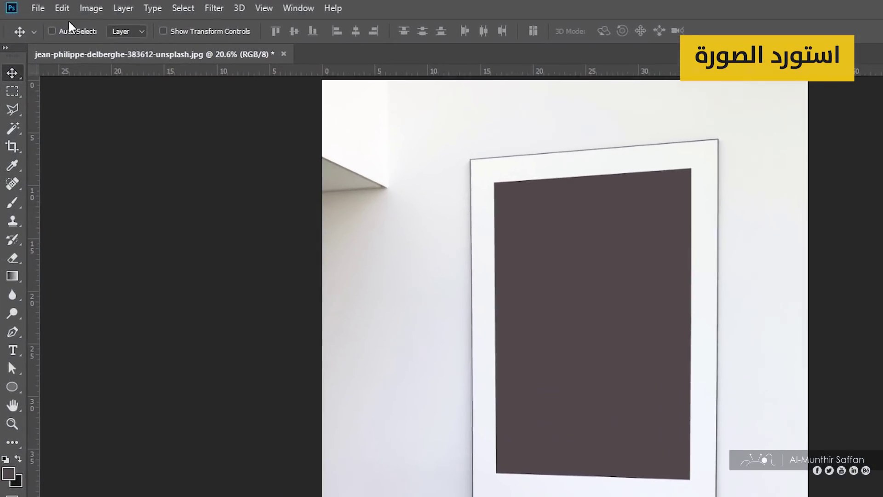
Place photo.jpg as an embedded object, scaled to about 34% and positioned over the dark panel of the wall frame.
{"action": "left_click", "coordinate": [27, 6]}
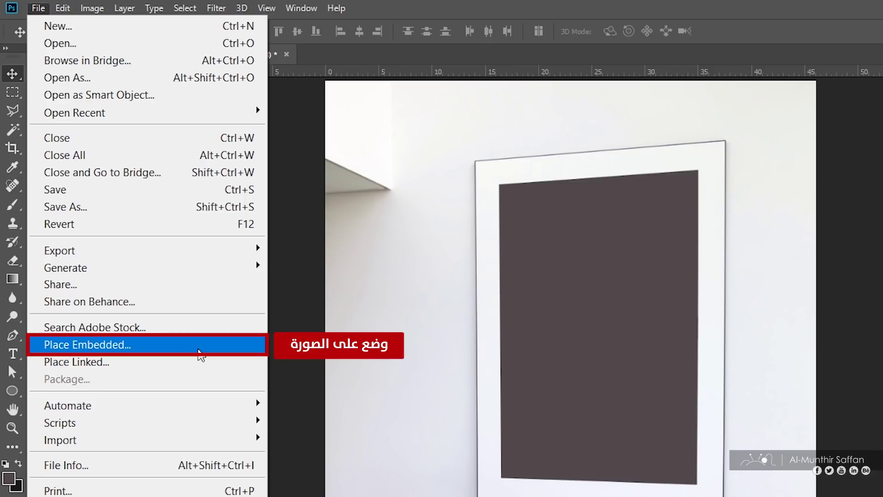
{"action": "left_click", "coordinate": [201, 355]}
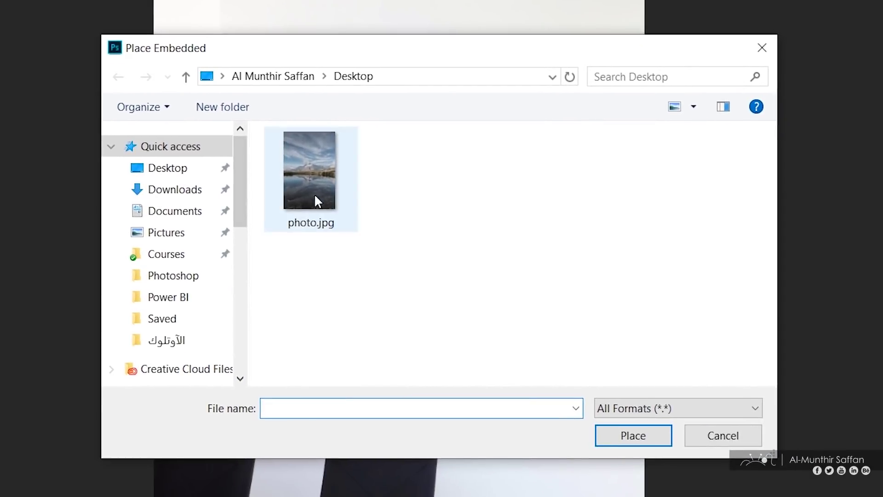
{"action": "left_click", "coordinate": [376, 225]}
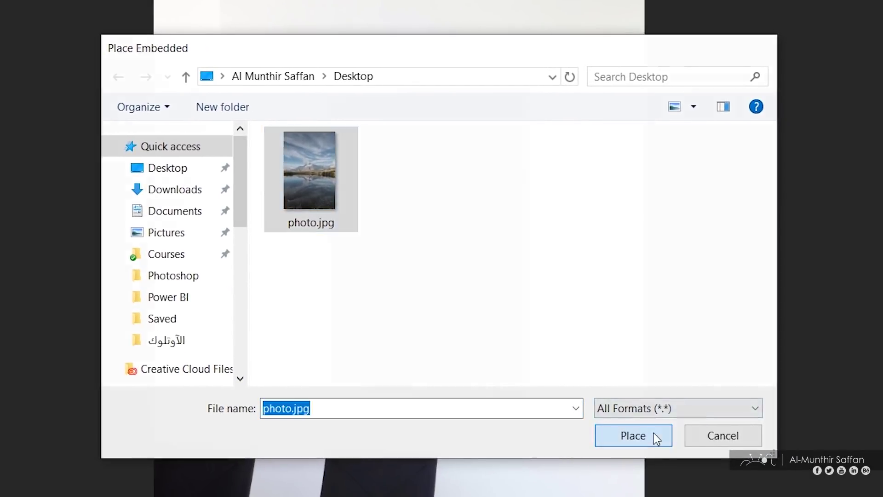
{"action": "left_click", "coordinate": [720, 464]}
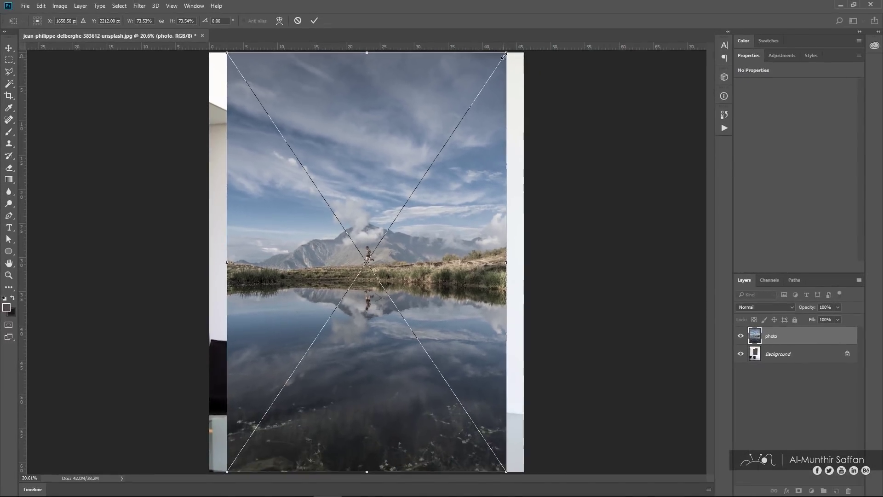
{"action": "left_click_drag", "start_coordinate": [506, 54], "coordinate": [385, 294]}
{"action": "left_click_drag", "start_coordinate": [331, 353], "coordinate": [408, 201]}
Distort the placed photo by moving each of its four corners onto the matching corner of the frame's dark panel, and apply the transform.
{"action": "scroll", "coordinate": [419, 207], "scroll_direction": "up", "scroll_amount": 2}
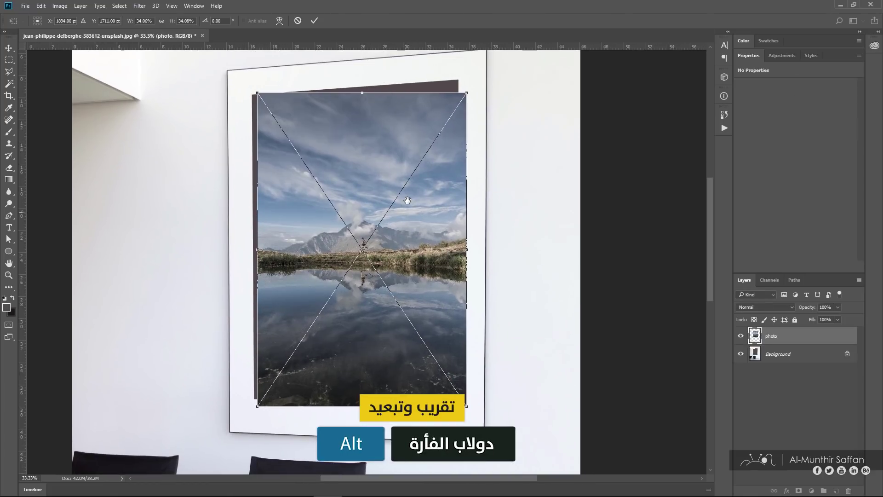
{"action": "key", "text": "ctrl"}
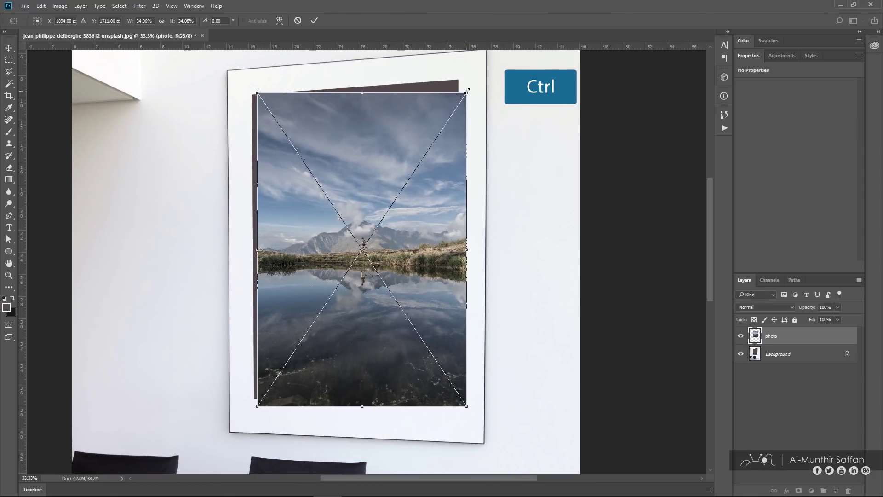
{"action": "left_click_drag", "start_coordinate": [462, 90], "coordinate": [459, 81]}
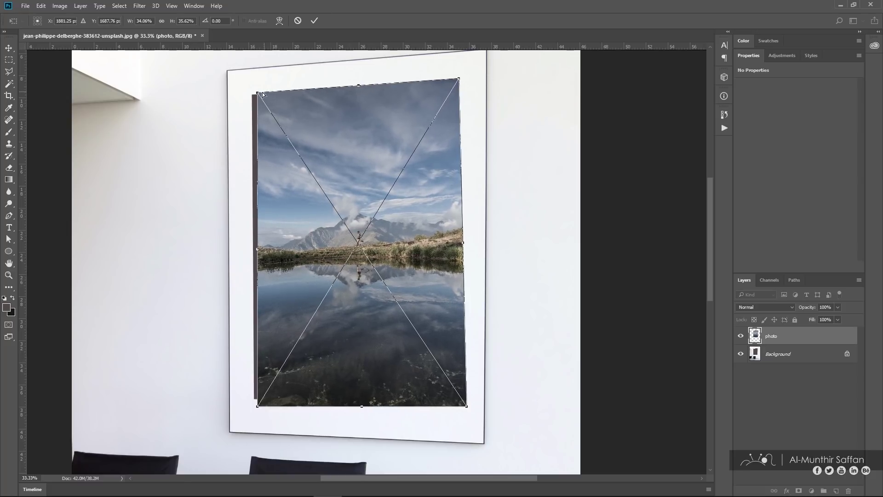
{"action": "left_click_drag", "start_coordinate": [257, 94], "coordinate": [253, 97]}
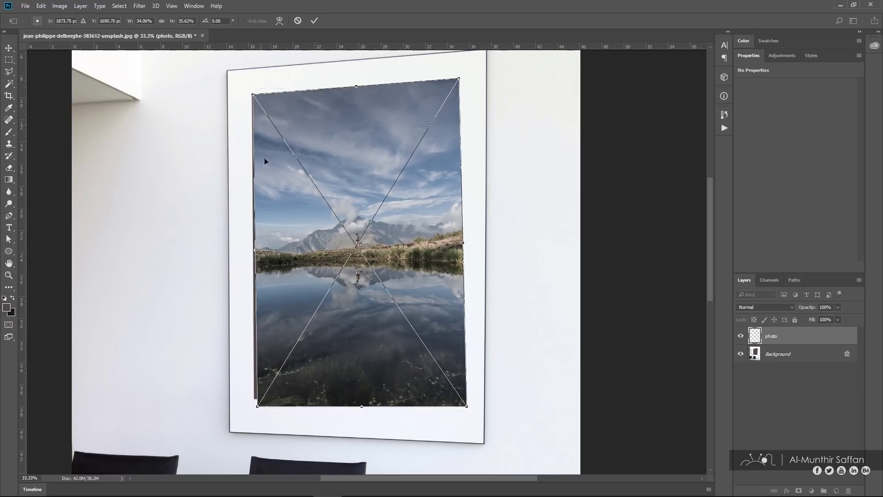
{"action": "left_click_drag", "start_coordinate": [257, 408], "coordinate": [254, 400]}
{"action": "left_click_drag", "start_coordinate": [465, 405], "coordinate": [458, 408]}
{"action": "left_click", "coordinate": [315, 21]}
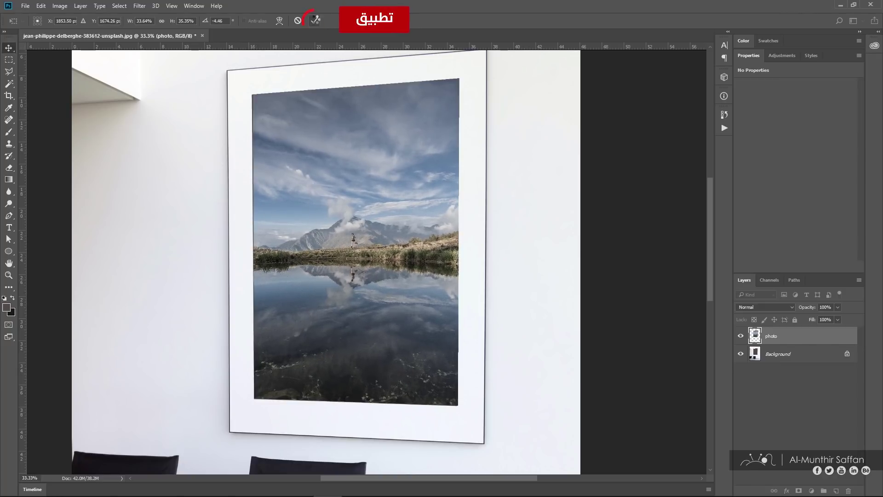
{"action": "scroll", "coordinate": [510, 146], "scroll_direction": "down", "scroll_amount": 3}
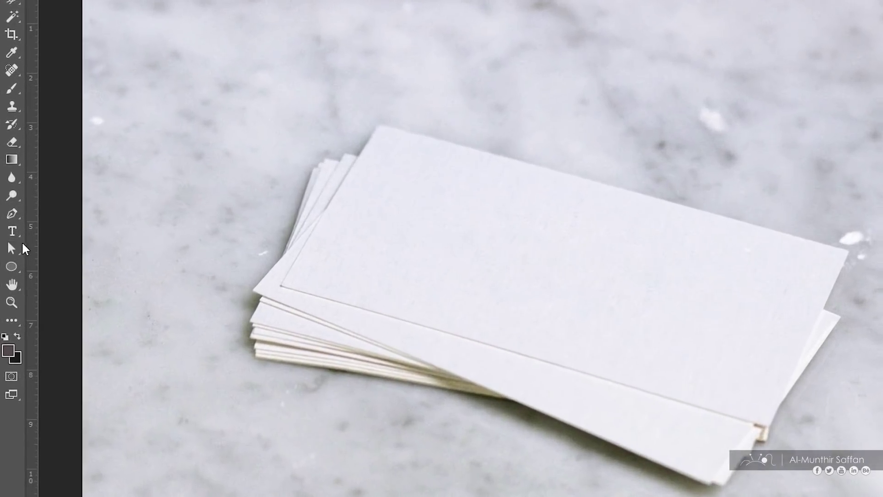
Add the text "شكراً" on the marble above the business cards and colour it dark grey #202020.
{"action": "left_click", "coordinate": [713, 84]}
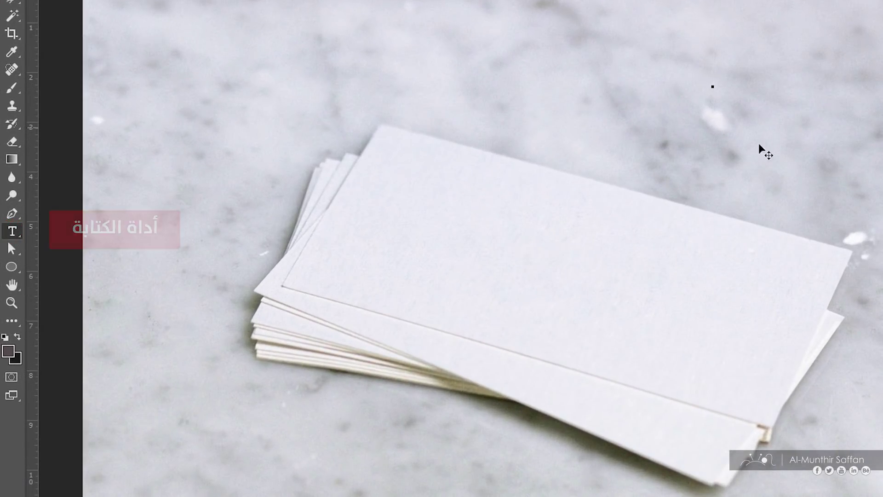
{"action": "type", "text": "شكراً"}
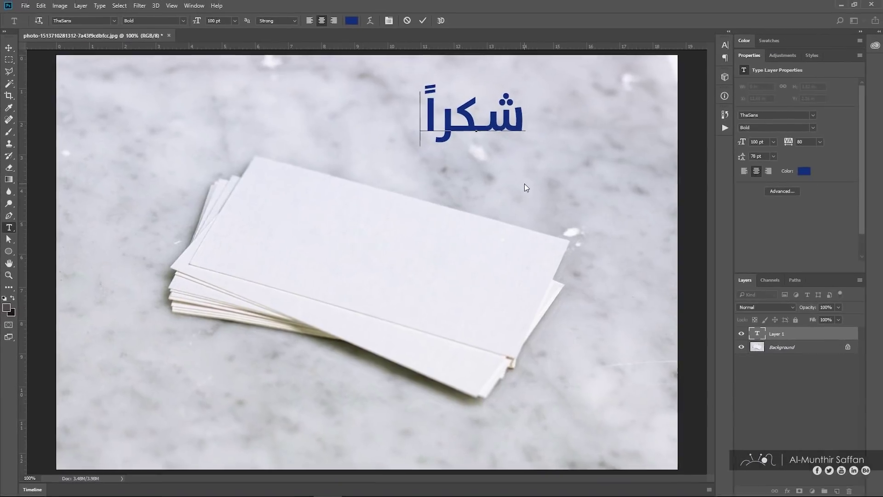
{"action": "key", "text": "ctrl+a"}
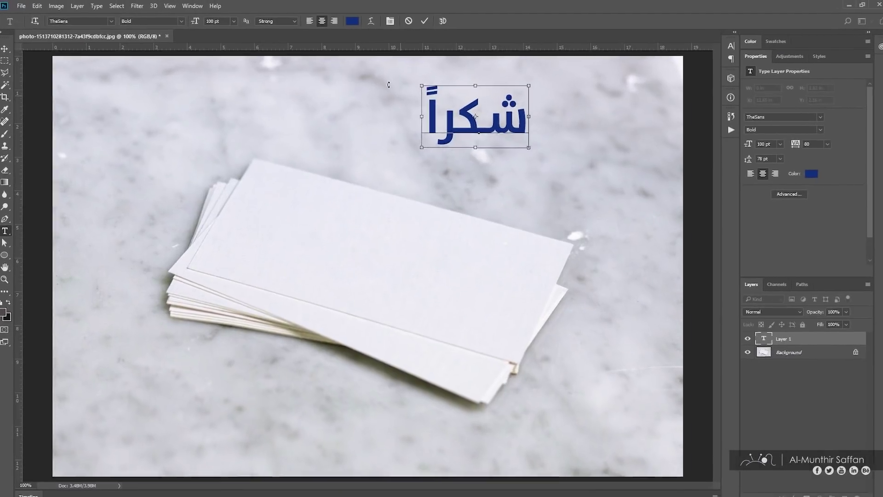
{"action": "left_click", "coordinate": [352, 20]}
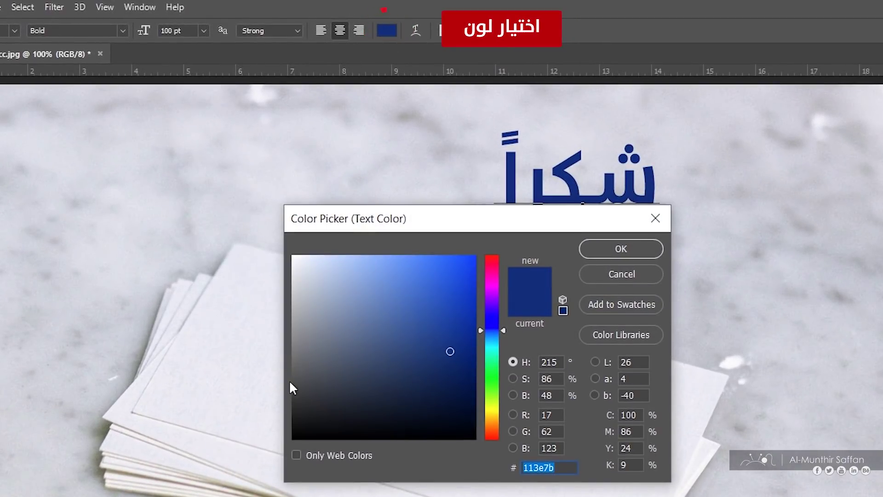
{"action": "left_click", "coordinate": [293, 416]}
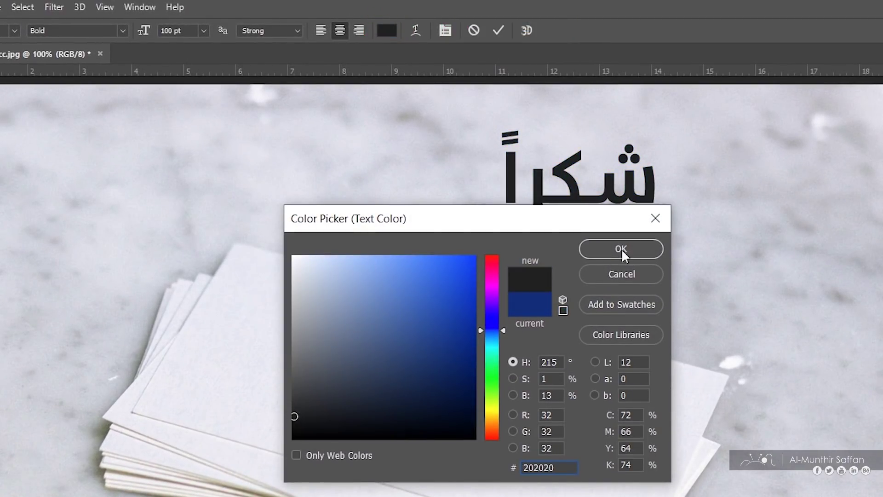
{"action": "left_click", "coordinate": [641, 248]}
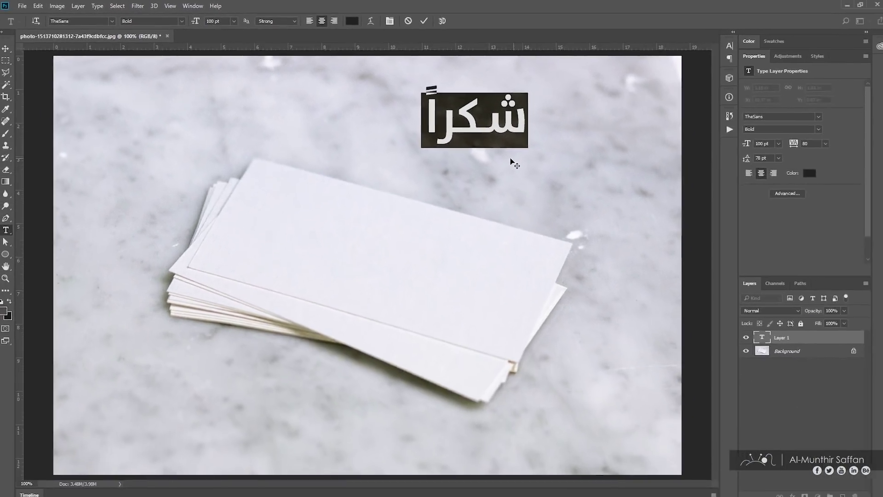
Move the text "شكراً" onto the top business card, then scale it to about 87.82 pt and slant it to follow the card's perspective.
{"action": "left_click", "coordinate": [9, 48]}
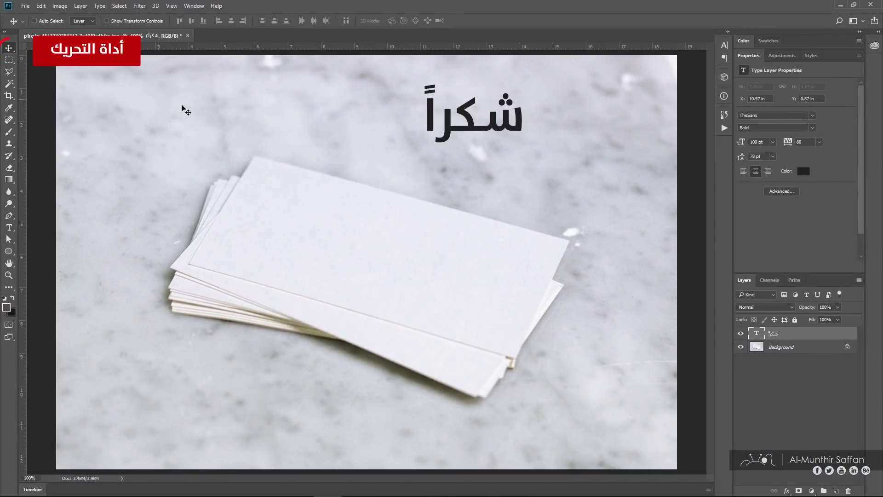
{"action": "left_click_drag", "start_coordinate": [473, 133], "coordinate": [377, 257]}
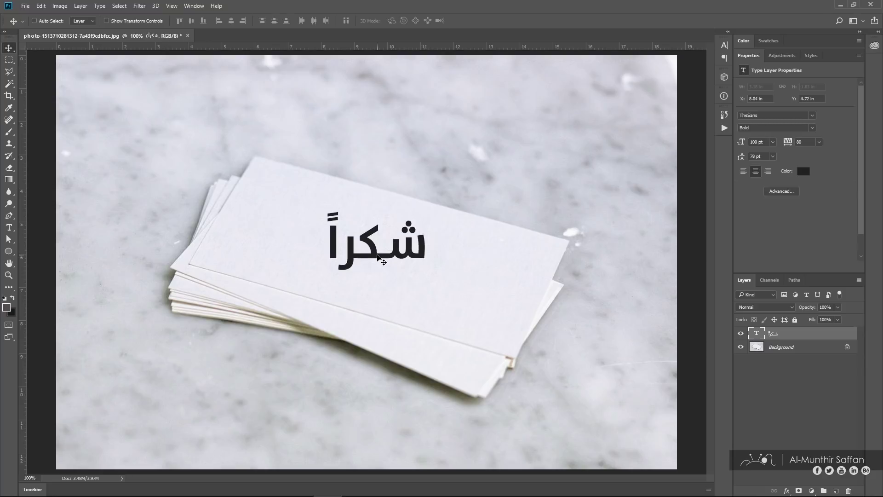
{"action": "key", "text": "ctrl+t"}
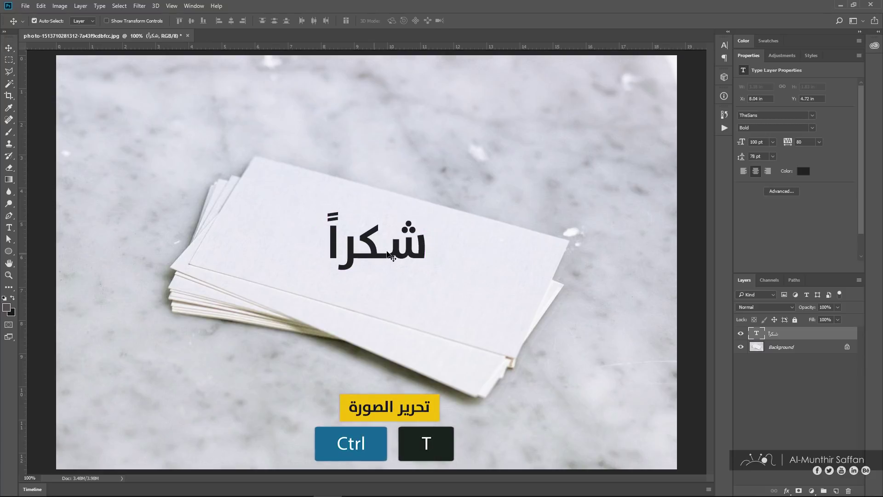
{"action": "mouse_move", "coordinate": [450, 247]}
{"action": "left_mouse_down"}
{"action": "mouse_move", "coordinate": [449, 255]}
{"action": "mouse_move", "coordinate": [444, 242]}
{"action": "mouse_move", "coordinate": [448, 248]}
{"action": "left_mouse_up"}
{"action": "left_click_drag", "start_coordinate": [424, 286], "coordinate": [424, 291]}
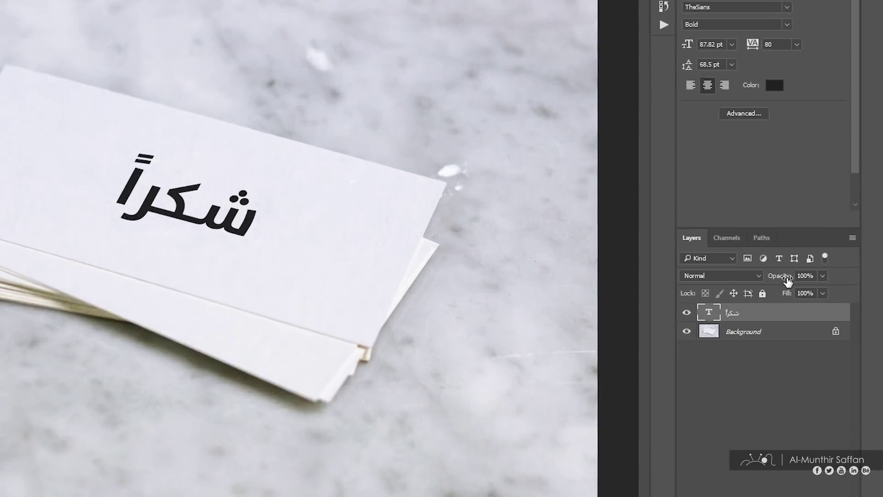
Lower the opacity of the "شكراً" text layer slightly so the lettering blends into the card.
{"action": "left_click_drag", "start_coordinate": [813, 309], "coordinate": [800, 308]}
{"action": "left_click_drag", "start_coordinate": [758, 271], "coordinate": [777, 269]}
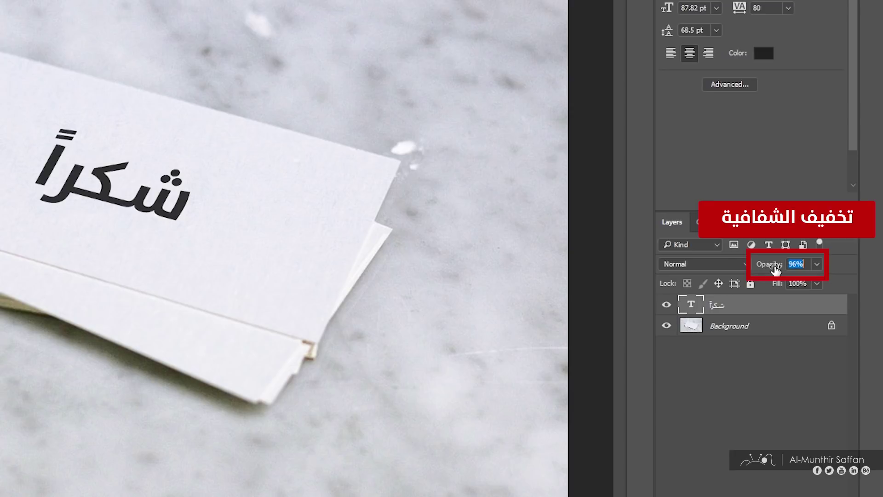
{"action": "left_click_drag", "start_coordinate": [772, 270], "coordinate": [772, 270]}
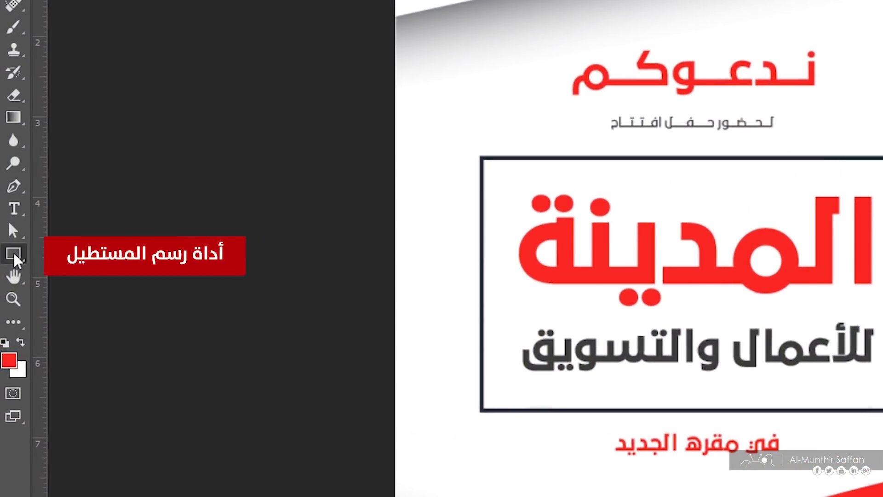
Draw a rectangle about 542 × 149 px across the flyer's top and fill it with #232c35 sampled from the dark shape at the flyer's bottom.
{"action": "left_click", "coordinate": [15, 254]}
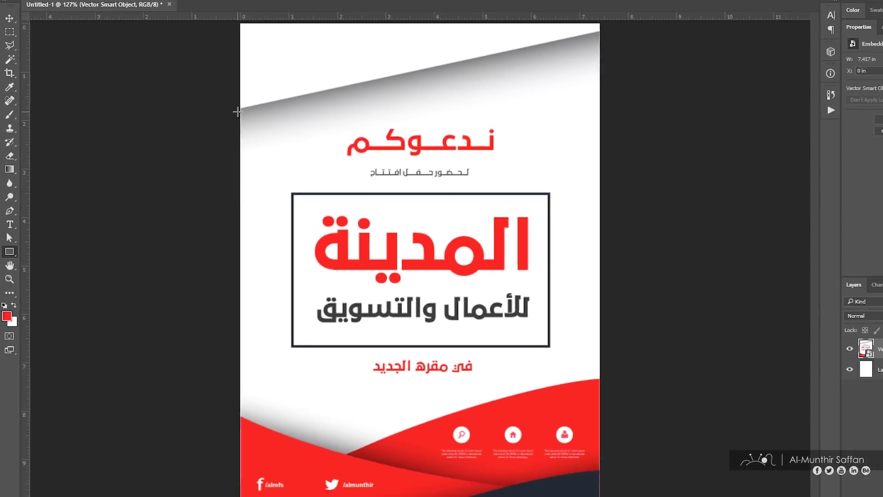
{"action": "left_click_drag", "start_coordinate": [208, 130], "coordinate": [523, 43]}
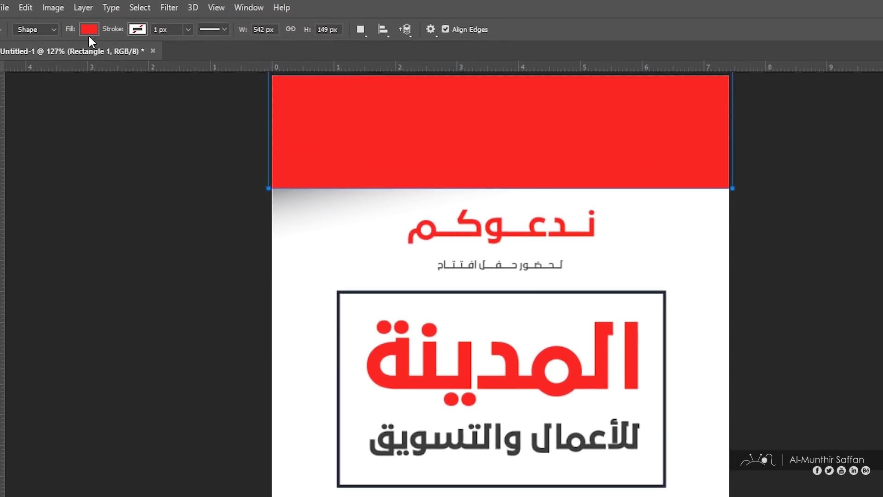
{"action": "left_click", "coordinate": [88, 28]}
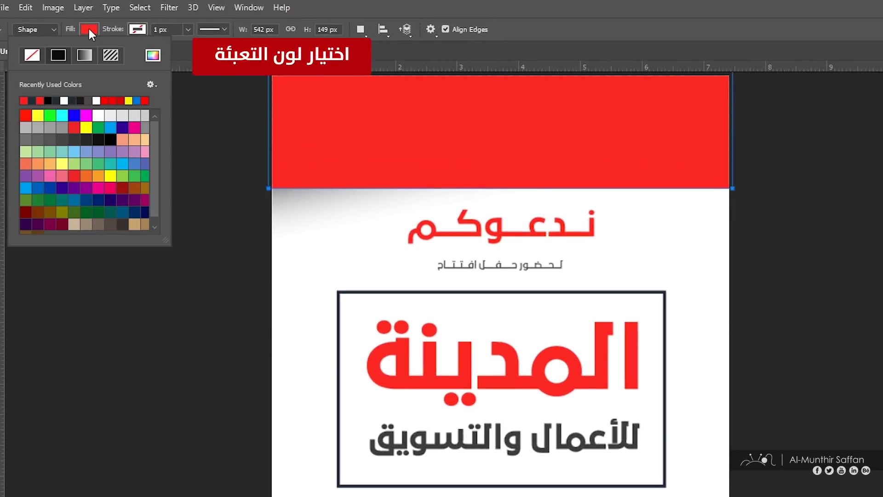
{"action": "left_click", "coordinate": [152, 55]}
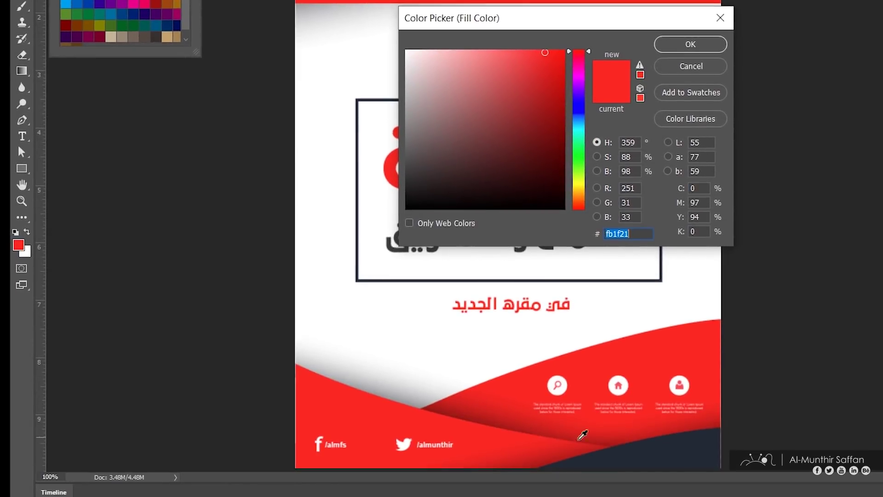
{"action": "left_click", "coordinate": [639, 453]}
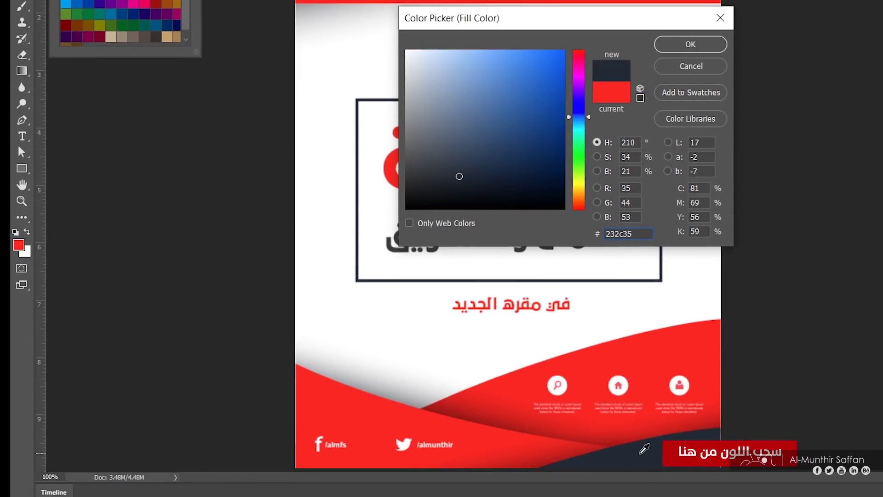
{"action": "left_click", "coordinate": [690, 44]}
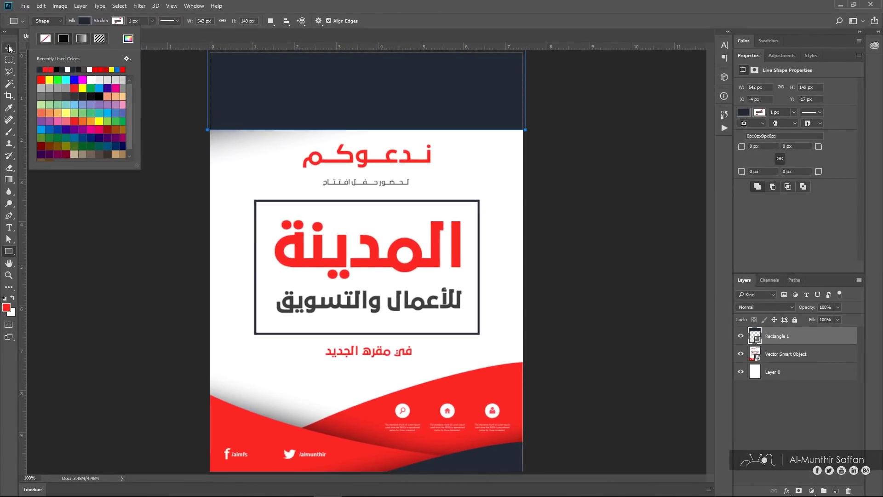
Warp the dark rectangle by raising its lower-right corner and bending its lower edge into a smooth curve, and apply the warp.
{"action": "left_click", "coordinate": [9, 48]}
{"action": "key", "text": "ctrl+t"}
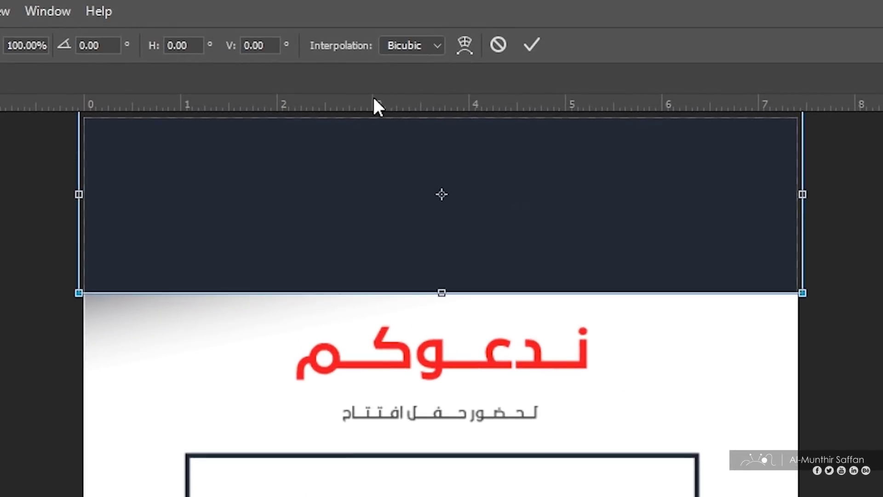
{"action": "left_click", "coordinate": [464, 45]}
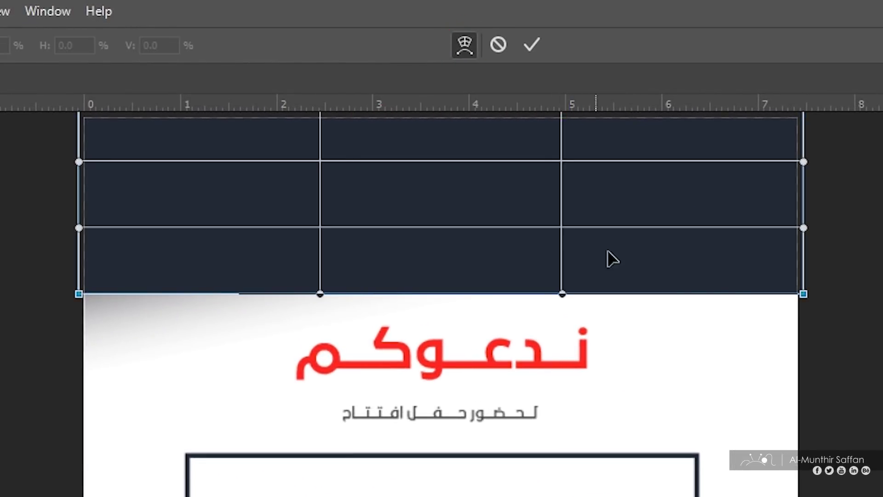
{"action": "left_click_drag", "start_coordinate": [803, 294], "coordinate": [822, 138]}
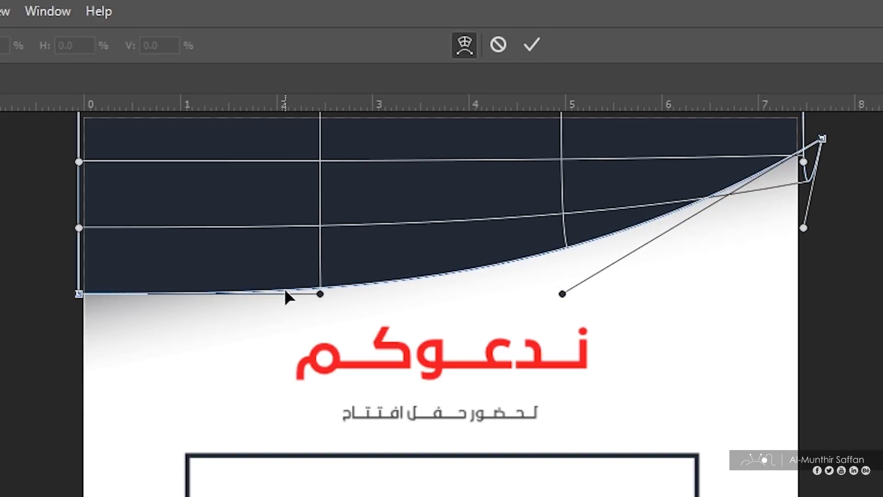
{"action": "left_click_drag", "start_coordinate": [324, 294], "coordinate": [329, 307]}
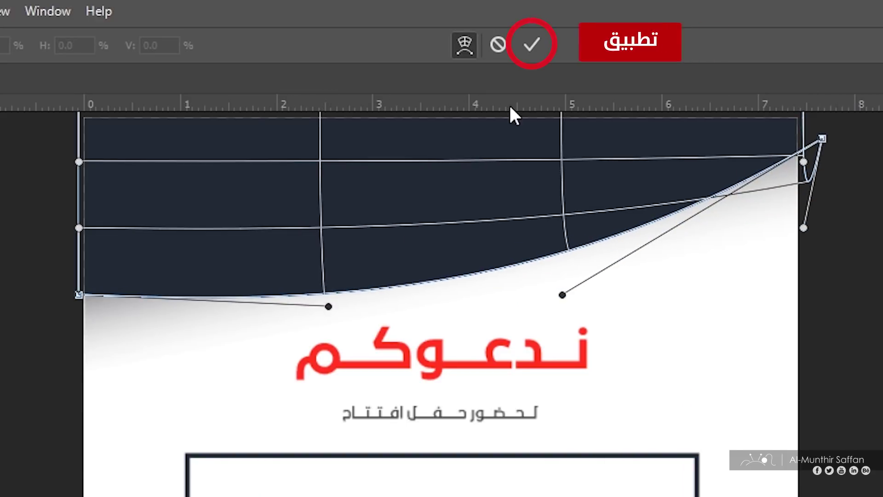
{"action": "left_click", "coordinate": [538, 41]}
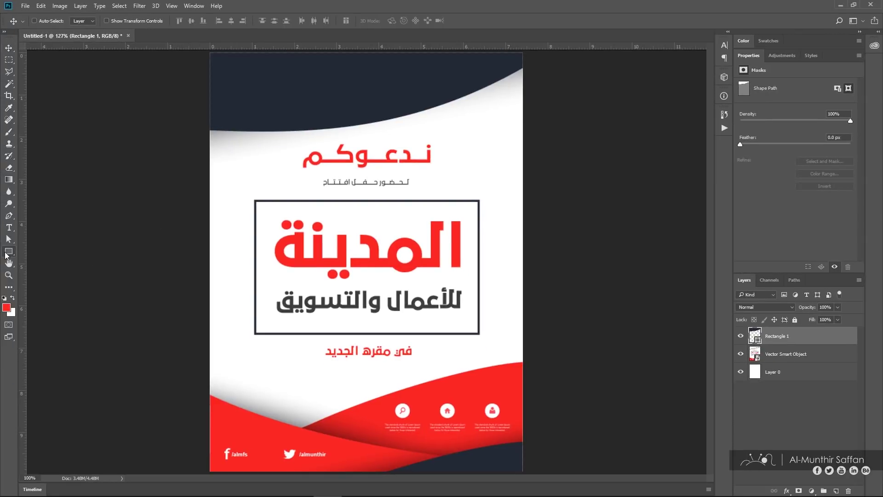
Draw a second rectangle about 557 × 148 px over the flyer's top and fill it with the flyer's red #fb1f21.
{"action": "left_click", "coordinate": [7, 252]}
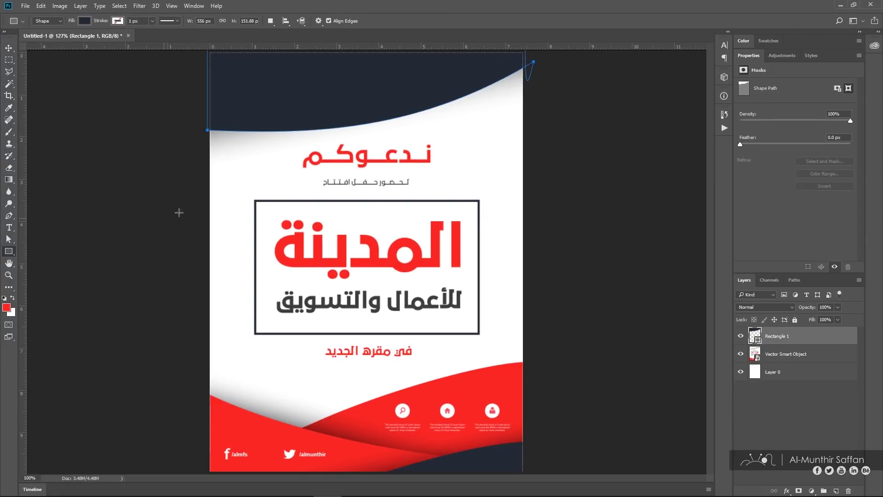
{"action": "left_click_drag", "start_coordinate": [526, 125], "coordinate": [253, 52]}
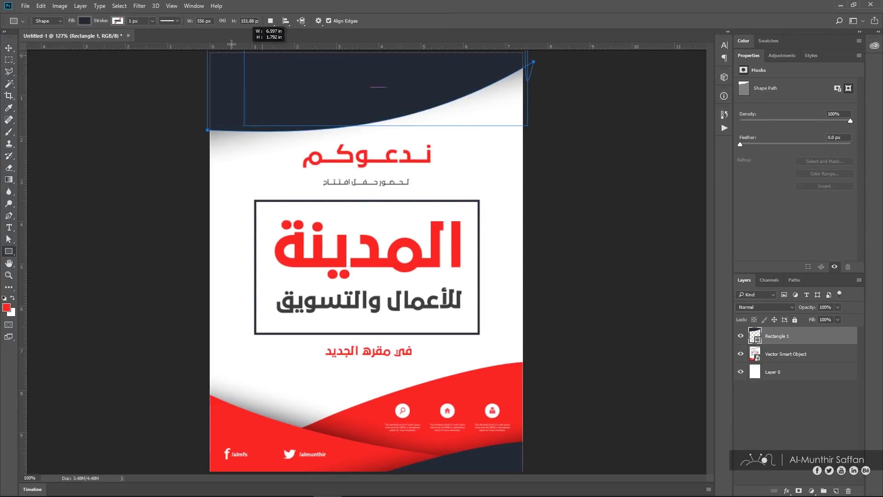
{"action": "left_click_drag", "start_coordinate": [201, 38], "coordinate": [201, 43]}
{"action": "left_click", "coordinate": [83, 21]}
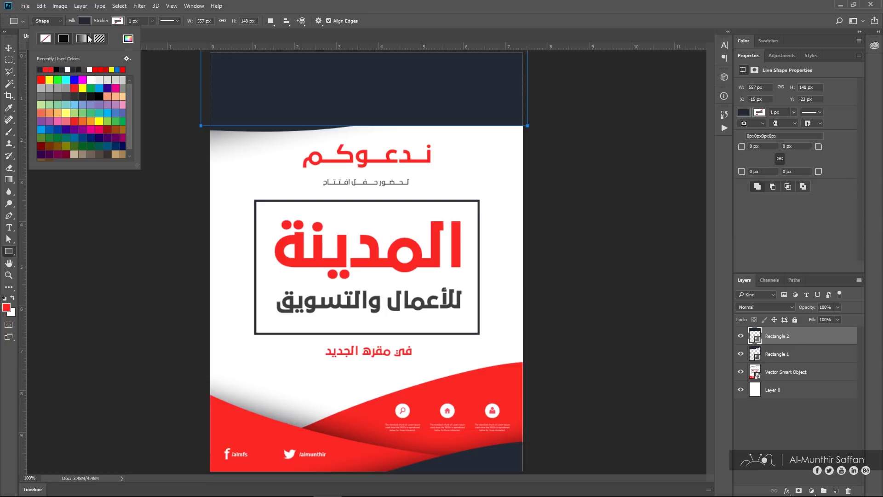
{"action": "left_click", "coordinate": [130, 40]}
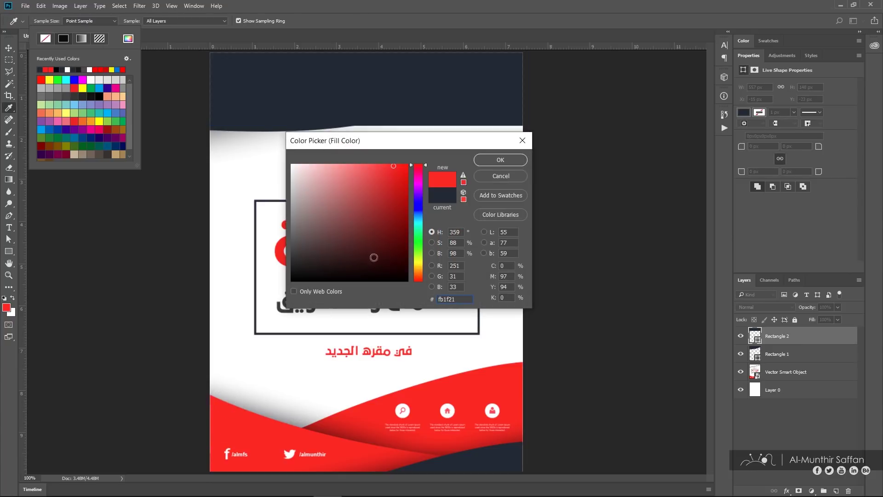
{"action": "left_click", "coordinate": [482, 160]}
Warp the red rectangle by pulling its lower-left corner and lower edge upward into a curve, and apply the warp.
{"action": "left_click", "coordinate": [9, 48]}
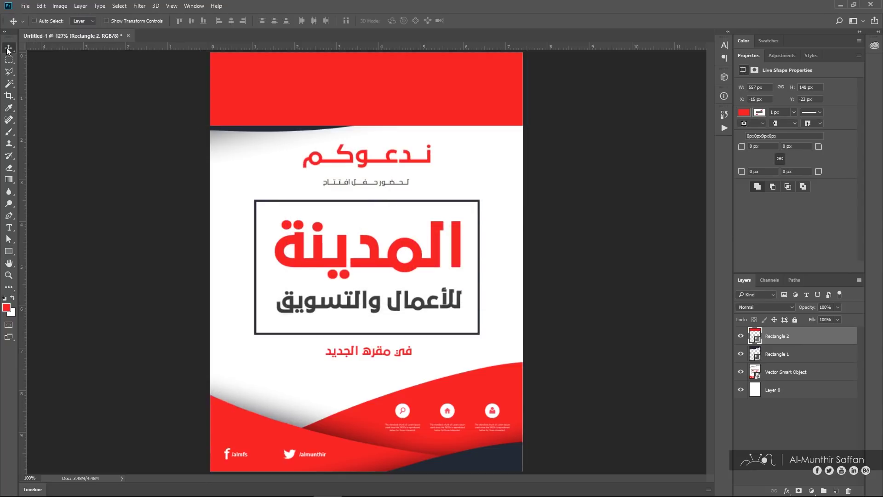
{"action": "key", "text": "ctrl+t"}
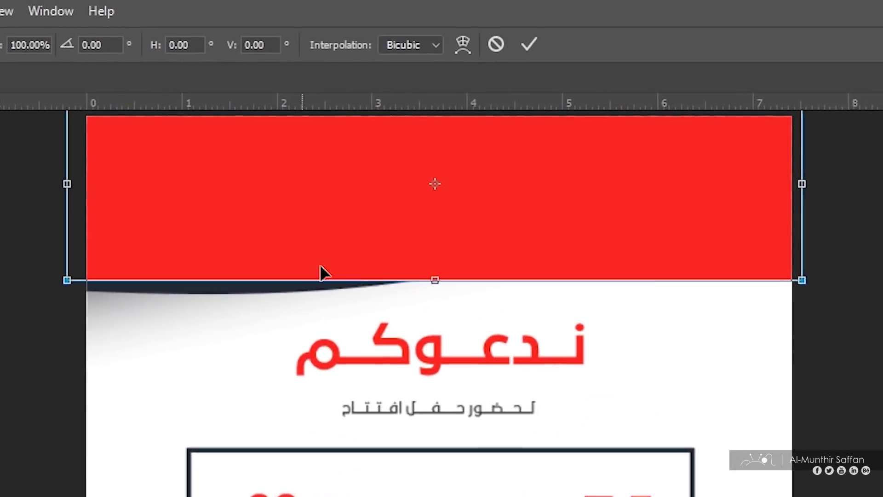
{"action": "left_click", "coordinate": [418, 32]}
{"action": "left_click_drag", "start_coordinate": [135, 201], "coordinate": [139, 138]}
{"action": "left_click_drag", "start_coordinate": [68, 196], "coordinate": [76, 113]}
{"action": "left_click_drag", "start_coordinate": [560, 284], "coordinate": [546, 216]}
{"action": "left_click", "coordinate": [534, 45]}
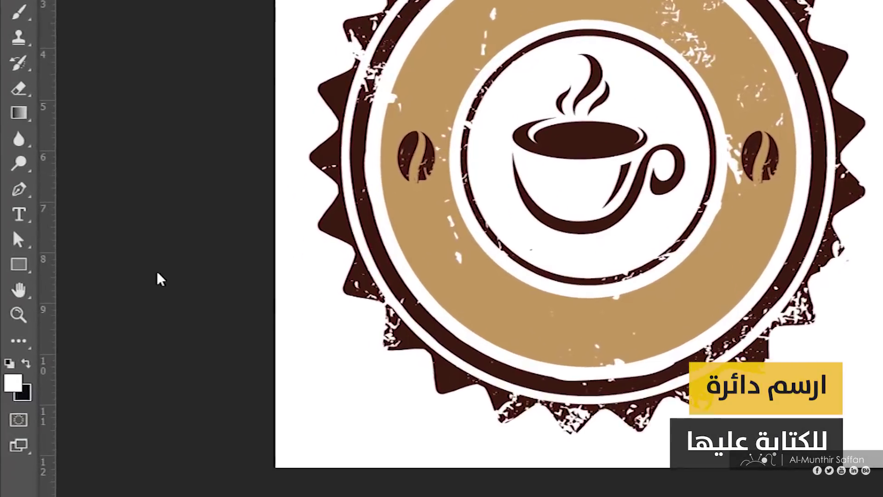
Draw a circle about 504 × 504 px centred on the coffee badge, running through the tan ring.
{"action": "right_click", "coordinate": [11, 330]}
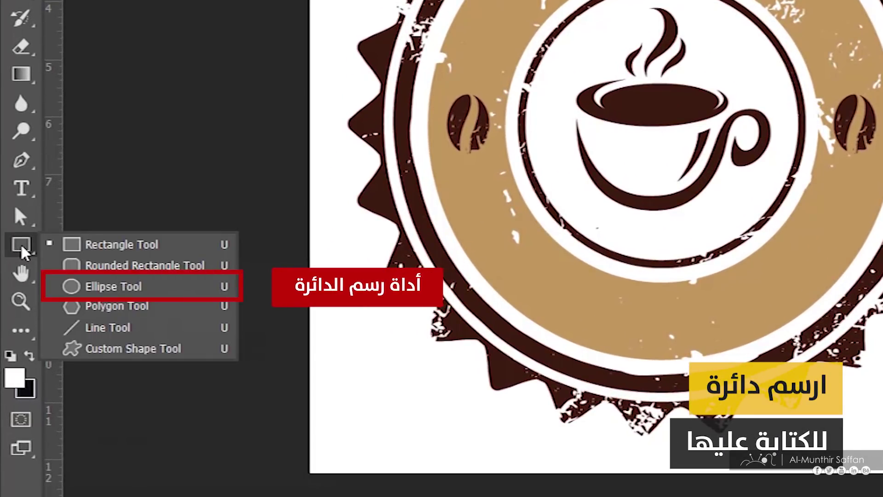
{"action": "left_click", "coordinate": [91, 290]}
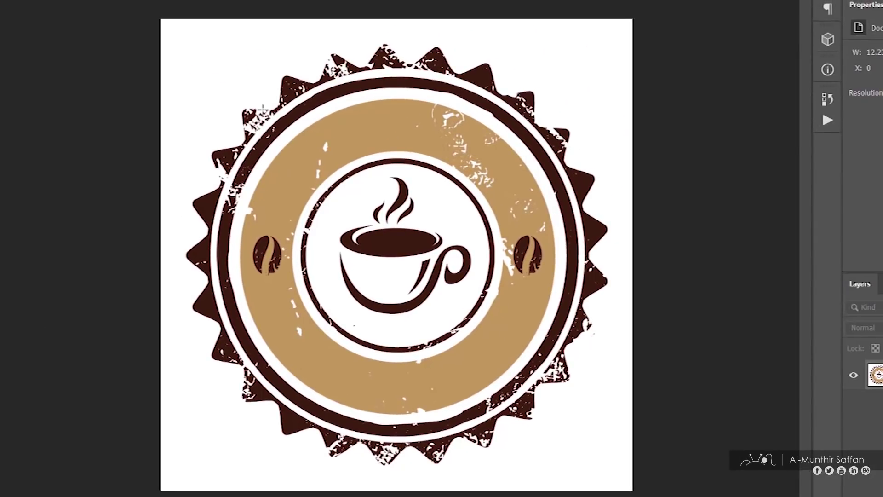
{"action": "mouse_move", "coordinate": [261, 104]}
{"action": "left_mouse_down"}
{"action": "mouse_move", "coordinate": [382, 260]}
{"action": "mouse_move", "coordinate": [545, 374]}
{"action": "mouse_move", "coordinate": [543, 400]}
{"action": "mouse_move", "coordinate": [533, 393]}
{"action": "left_mouse_up"}
{"action": "key", "text": "space"}
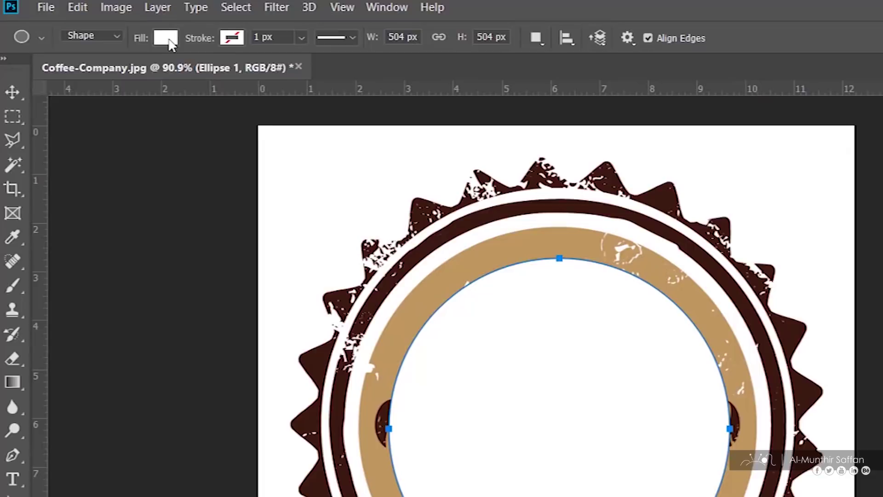
Set the circle's fill to none and give it a solid black stroke.
{"action": "left_click", "coordinate": [170, 42]}
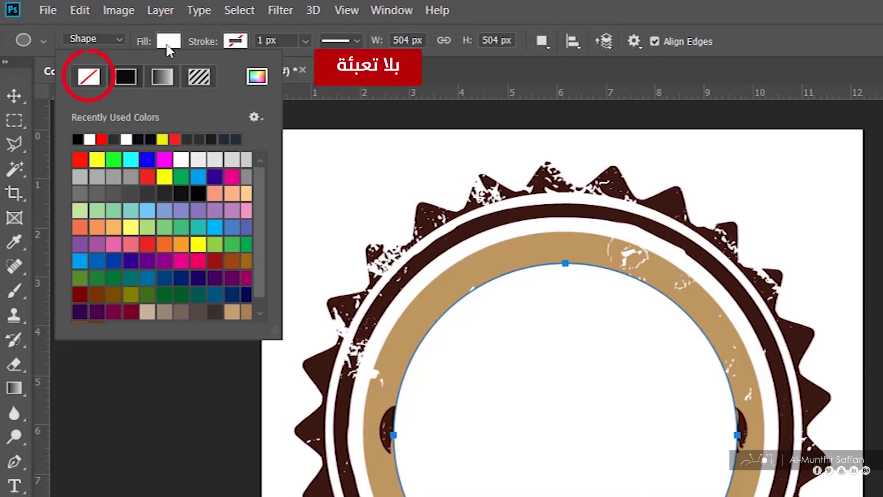
{"action": "left_click", "coordinate": [89, 77]}
{"action": "left_click", "coordinate": [235, 42]}
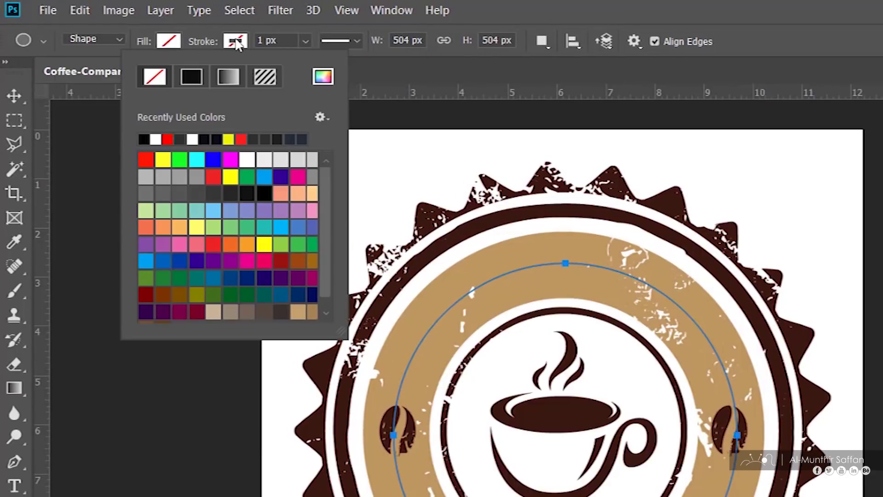
{"action": "left_click", "coordinate": [200, 79]}
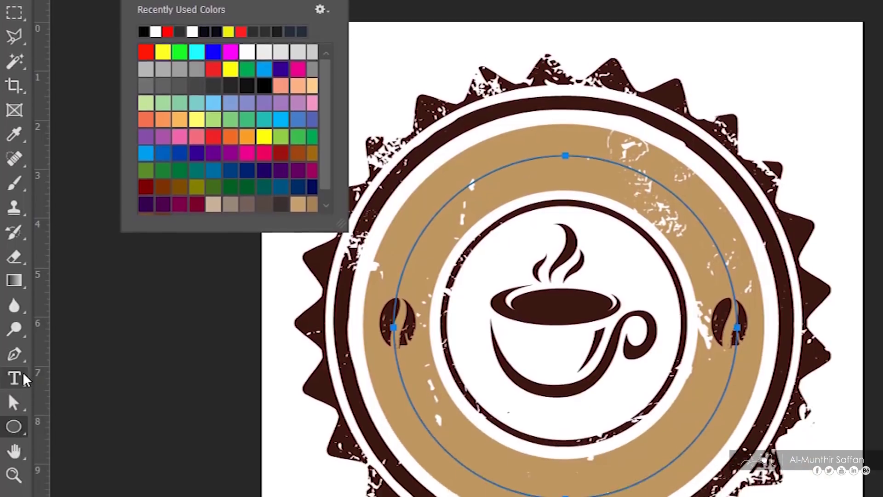
Add the text "Coffee Company" along the circle's path, starting from its top point.
{"action": "left_click", "coordinate": [22, 484]}
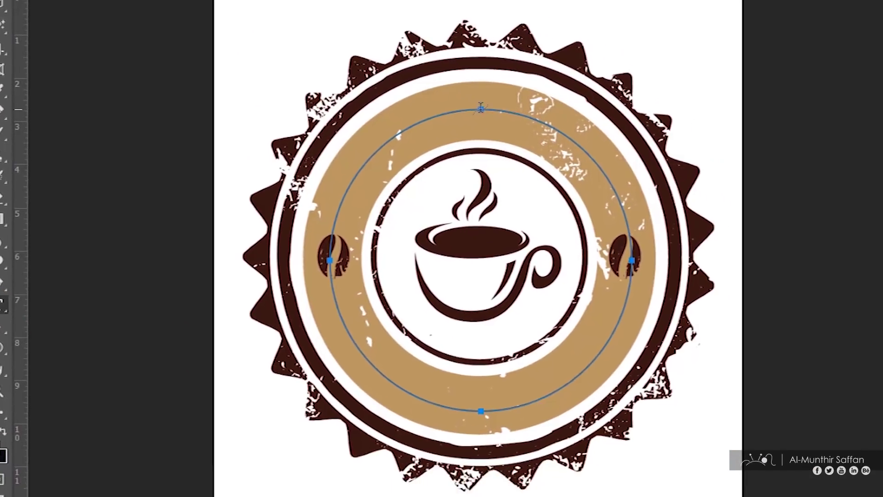
{"action": "left_click", "coordinate": [565, 116]}
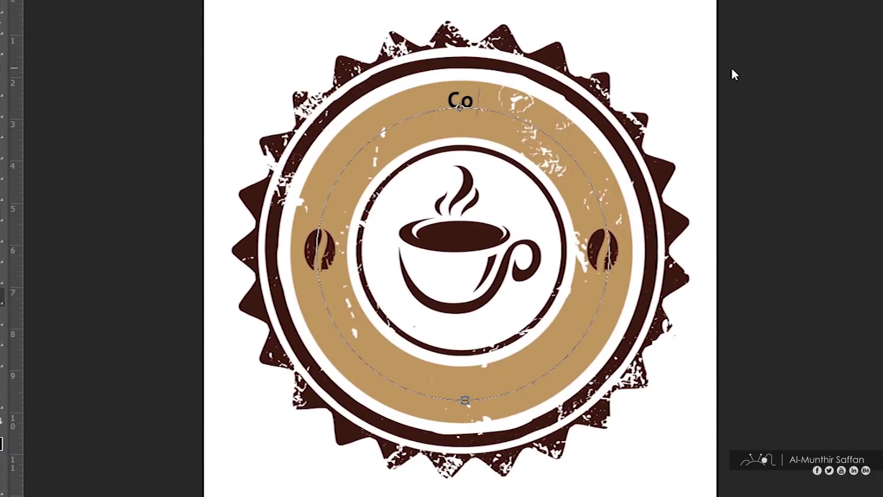
{"action": "type", "text": "Coffee Company"}
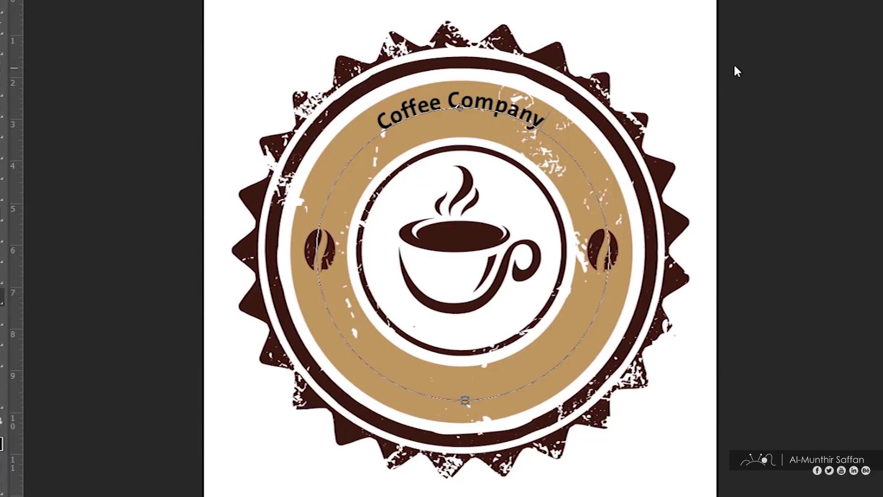
Recolour the "Coffee Company" text with the badge's dark brown #3a1711, sampled from its jagged edge.
{"action": "left_click_drag", "start_coordinate": [466, 110], "coordinate": [376, 120]}
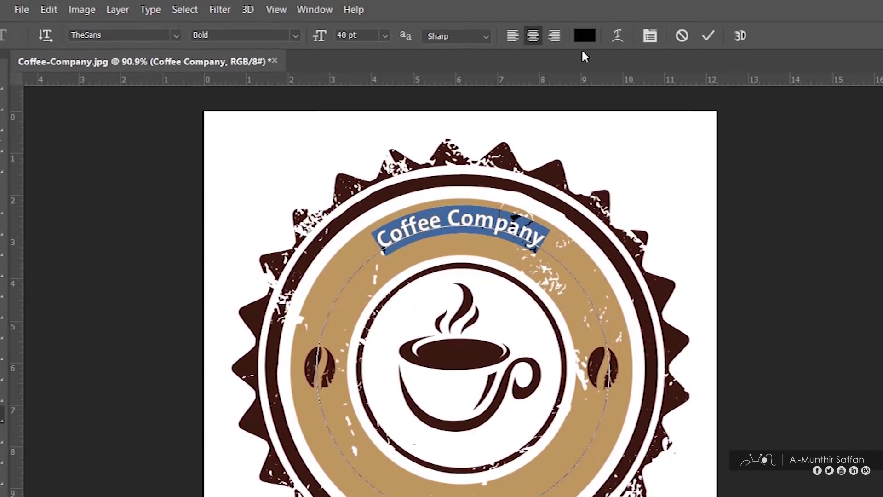
{"action": "left_click", "coordinate": [584, 37]}
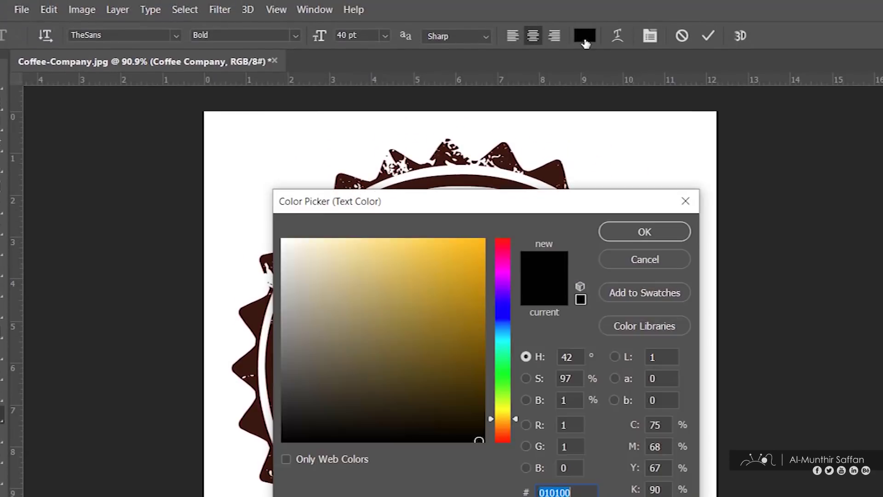
{"action": "left_click", "coordinate": [255, 307]}
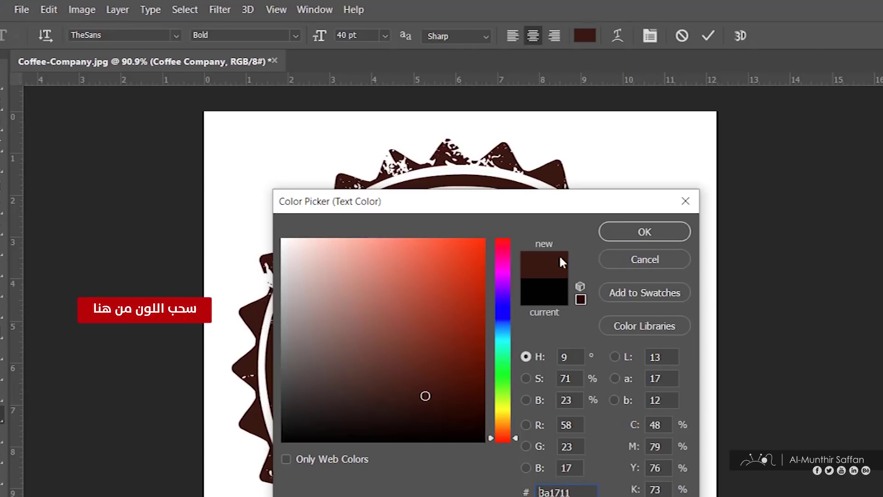
{"action": "left_click", "coordinate": [625, 234]}
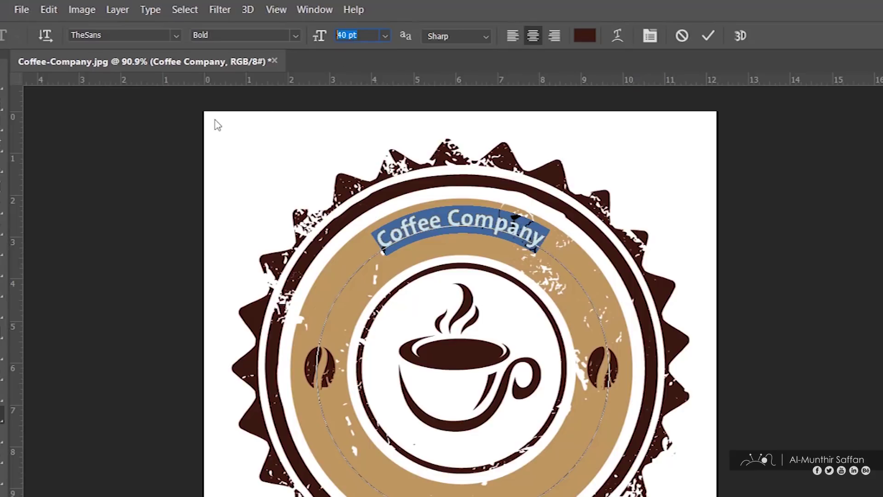
Set the "Coffee Company" text size to 80 pt and format it as All Caps.
{"action": "type", "text": "80"}
{"action": "key", "text": "Return"}
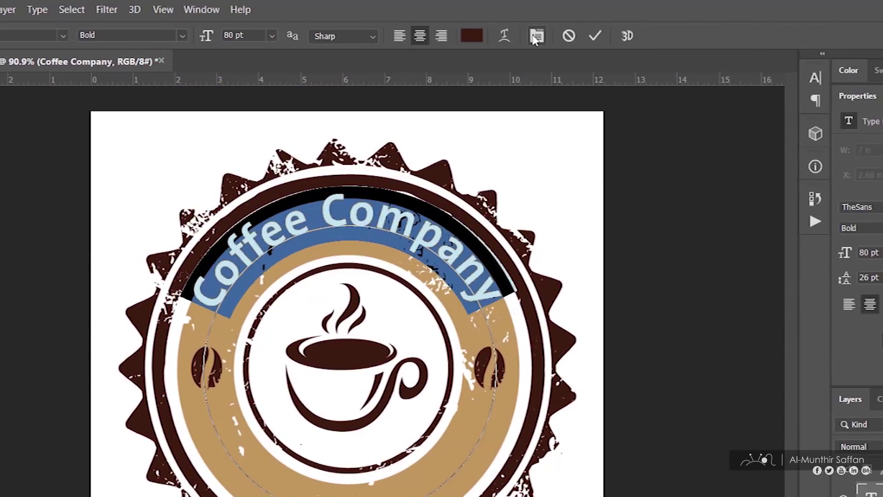
{"action": "left_click", "coordinate": [535, 36]}
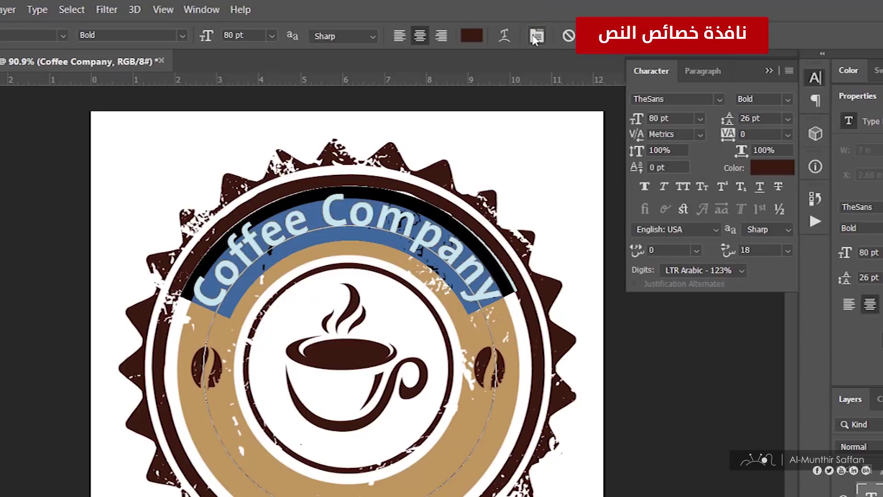
{"action": "left_click", "coordinate": [683, 186]}
{"action": "left_click", "coordinate": [770, 70]}
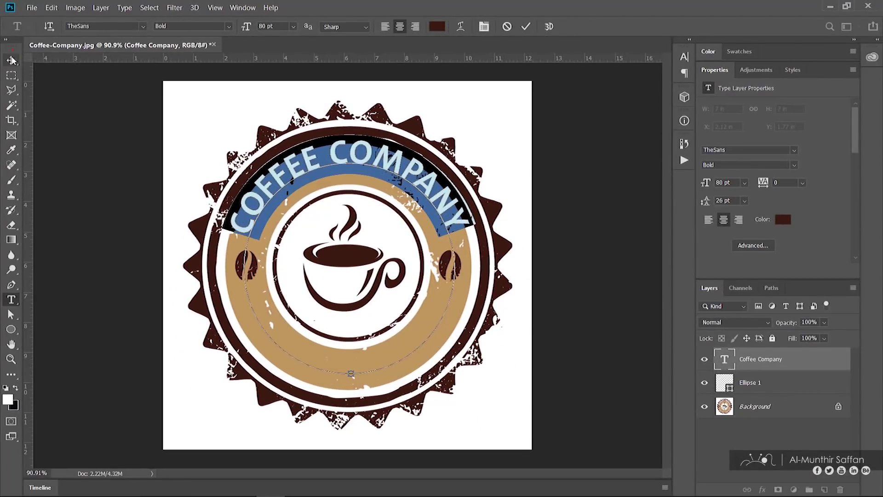
Scale the "COFFEE COMPANY" text down to 87.74% around its centre so it fits inside the tan ring, and apply the transform.
{"action": "left_click", "coordinate": [12, 61]}
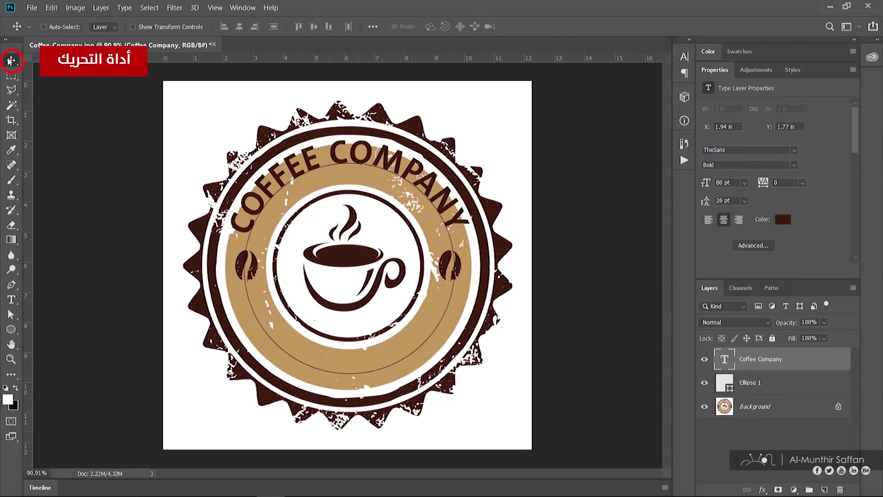
{"action": "key", "text": "ctrl+t"}
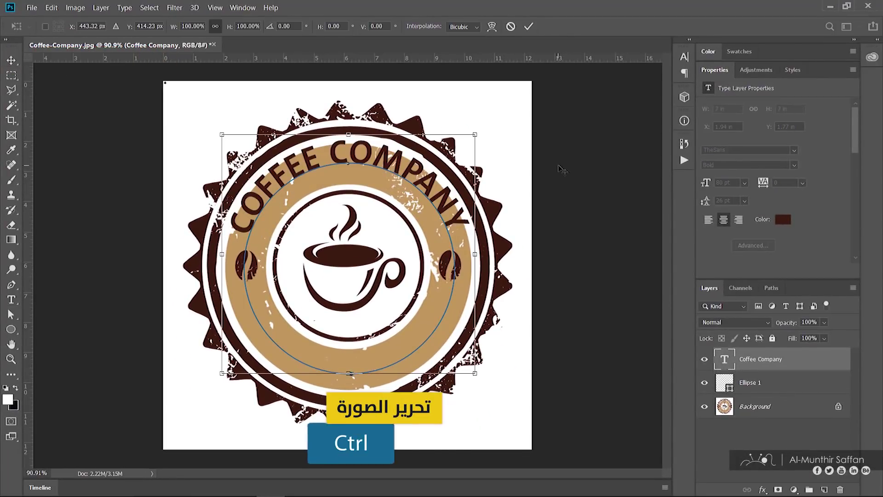
{"action": "left_click_drag", "start_coordinate": [476, 134], "coordinate": [464, 151]}
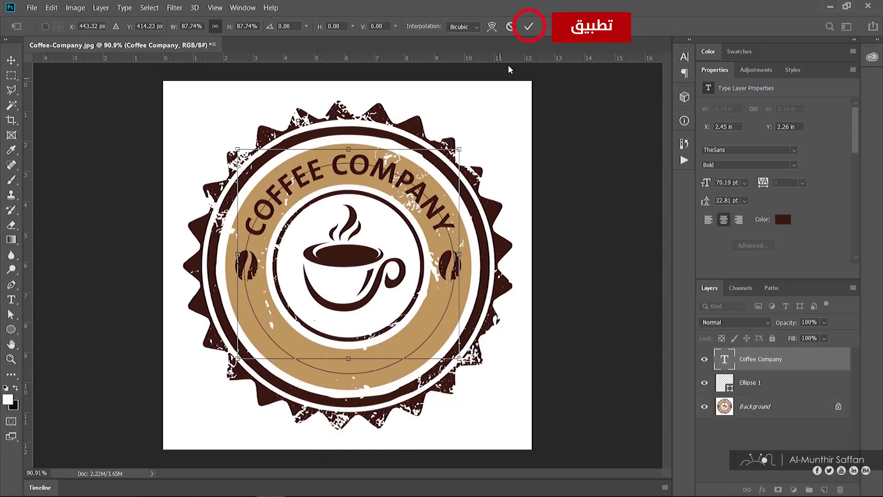
{"action": "left_click", "coordinate": [529, 26]}
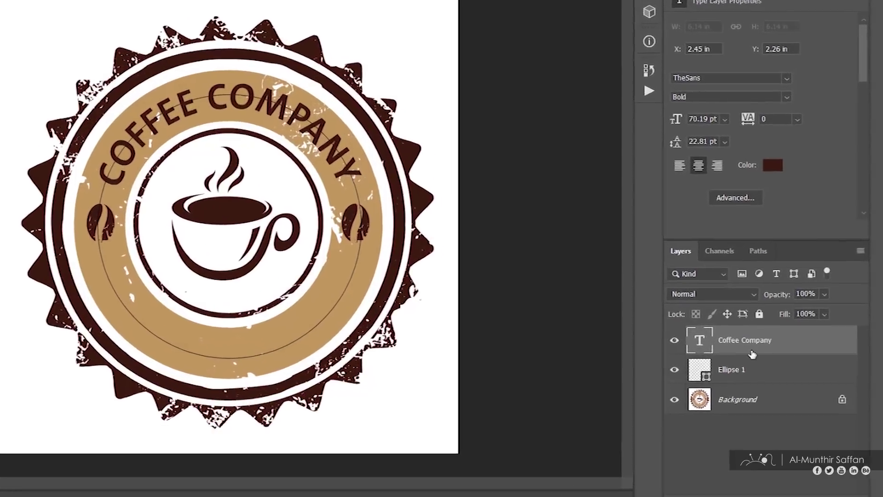
Add the text "RESTAURANT" along the path of the Ellipse 1 layer, centred on the circle's bottom point.
{"action": "left_click", "coordinate": [794, 385]}
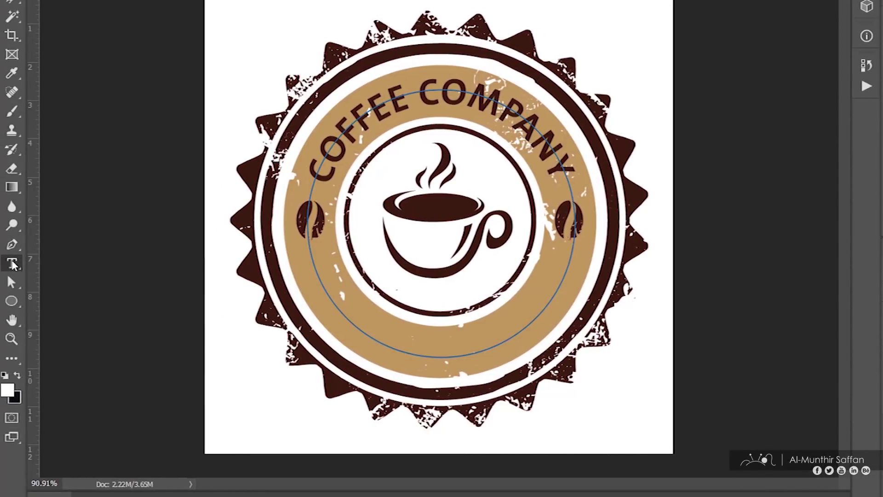
{"action": "left_click", "coordinate": [12, 264]}
{"action": "left_click", "coordinate": [443, 355]}
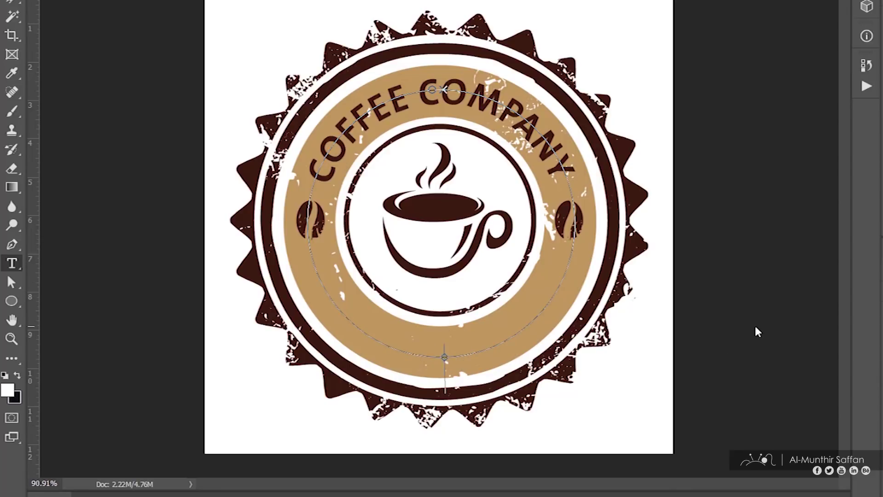
{"action": "type", "text": "RESTAURANT"}
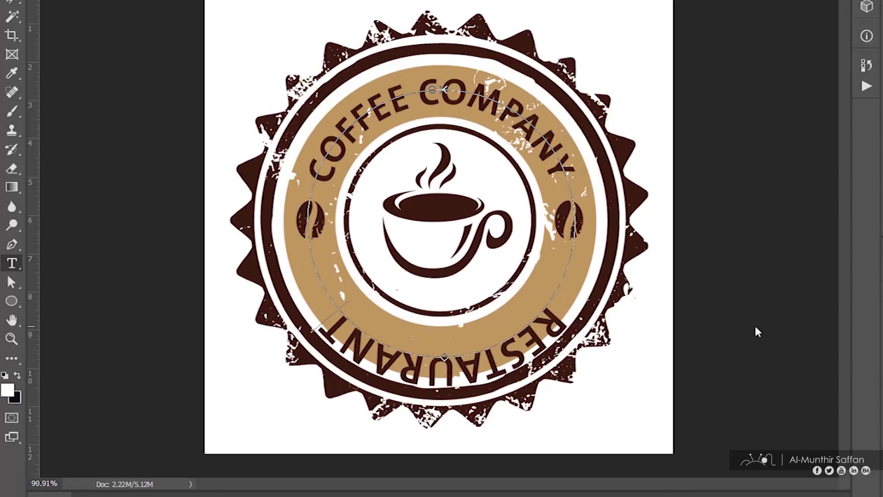
Flip the "RESTAURANT" text to the inner side of the circle's path so it reads upright.
{"action": "key", "text": "ctrl+a"}
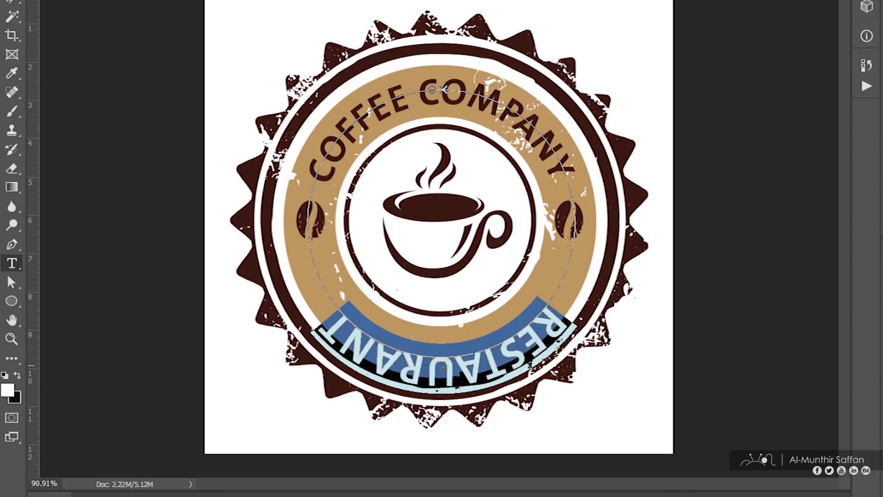
{"action": "key", "text": "ctrl"}
{"action": "left_click_drag", "start_coordinate": [445, 367], "coordinate": [439, 326]}
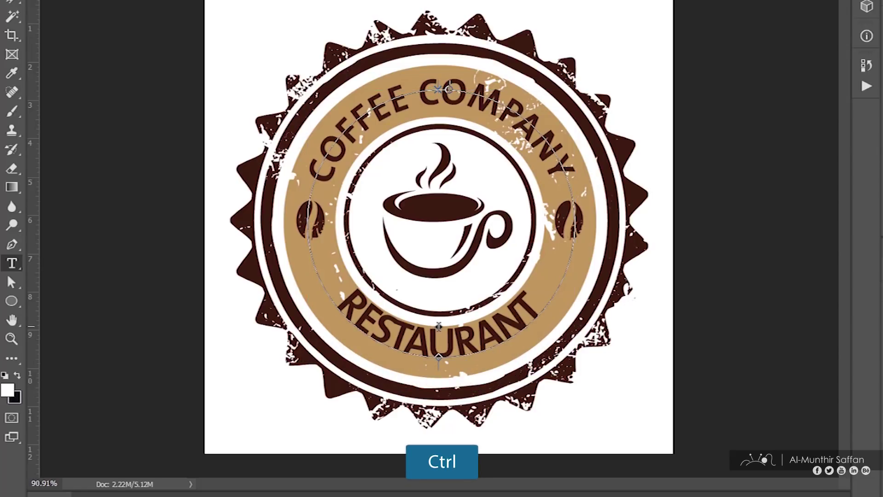
Widen the letter spacing of the whole "RESTAURANT" text to a tracking of 80.
{"action": "key", "text": "ctrl+a"}
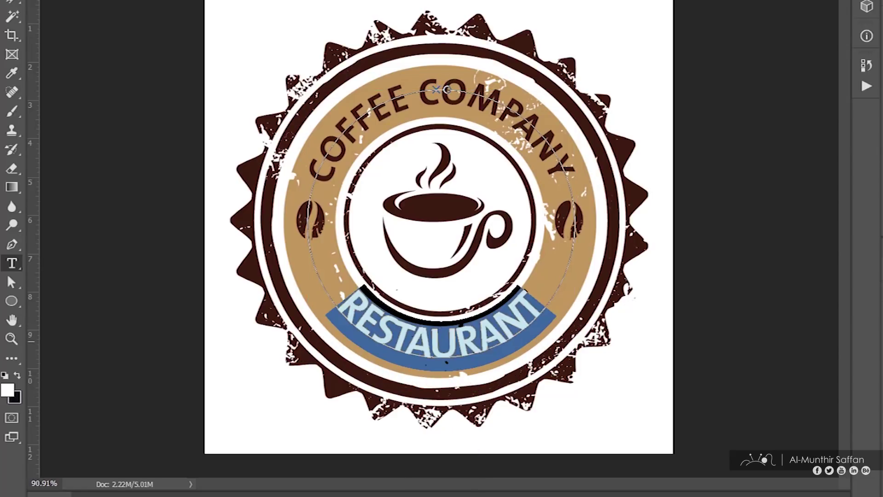
{"action": "key", "text": "alt+Right"}
{"action": "key", "text": "alt+Right"}
{"action": "key", "text": "alt+Right"}
{"action": "key", "text": "alt+Right"}
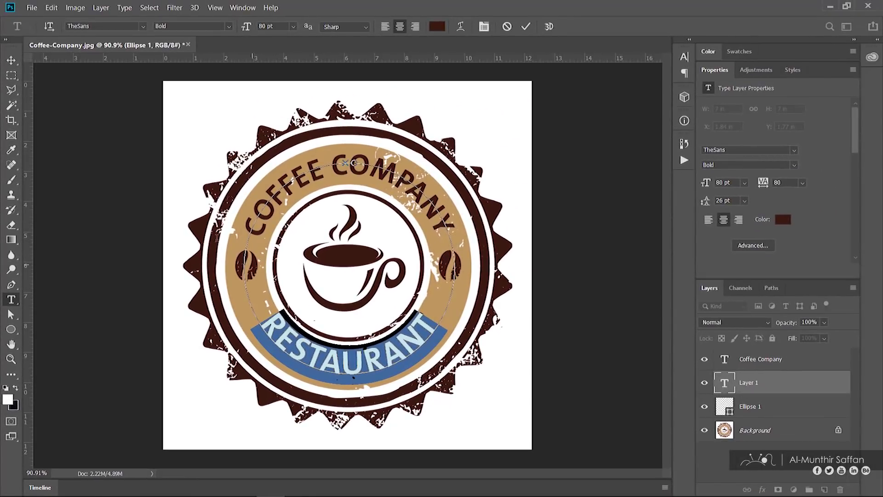
Scale the "RESTAURANT" text up to 107.76% around its centre to sit in the tan ring, and apply the transform.
{"action": "left_click", "coordinate": [12, 62]}
{"action": "key", "text": "ctrl+t"}
{"action": "left_click_drag", "start_coordinate": [446, 375], "coordinate": [465, 389]}
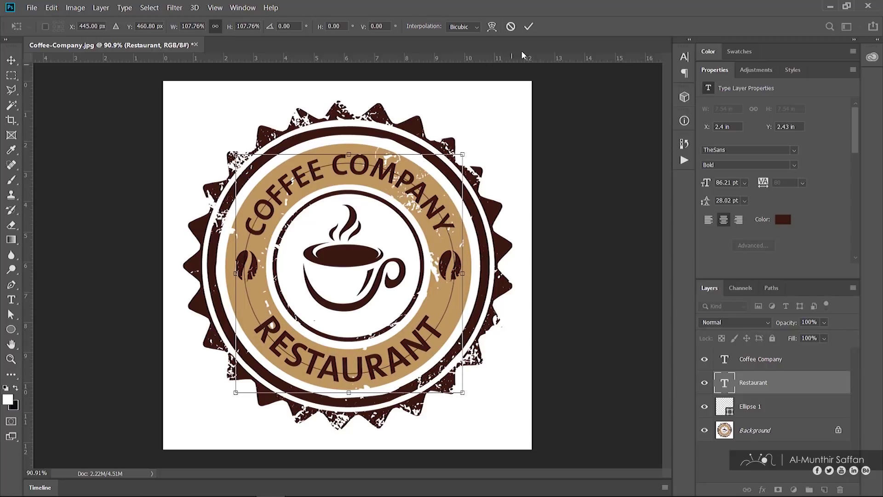
{"action": "left_click", "coordinate": [530, 26]}
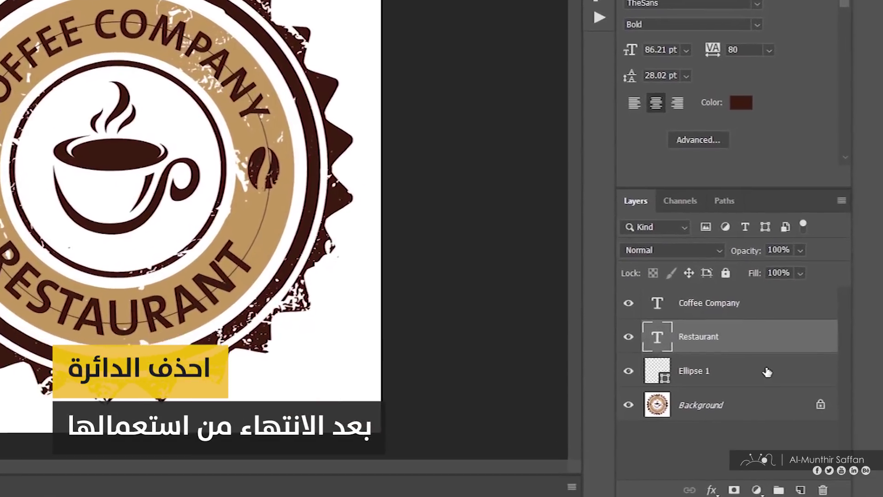
Delete the Ellipse 1 guide circle layer from the coffee badge.
{"action": "left_click", "coordinate": [803, 408]}
{"action": "left_click", "coordinate": [822, 488]}
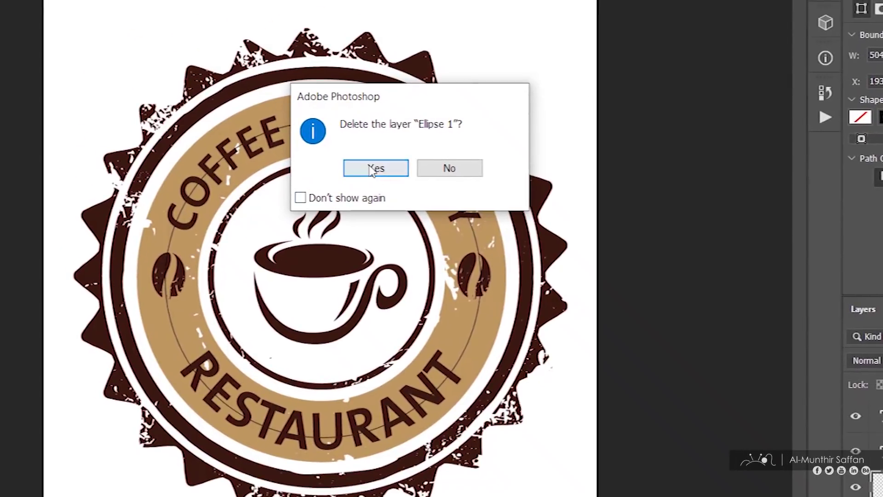
{"action": "left_click", "coordinate": [328, 140]}
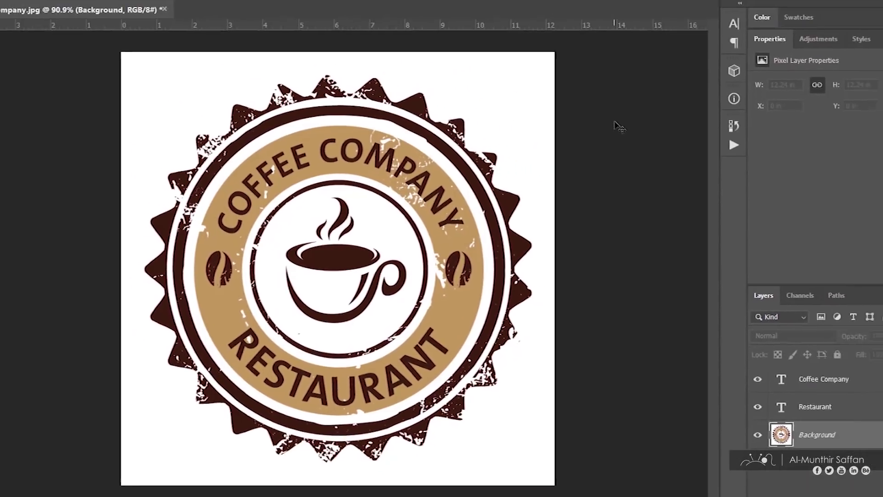